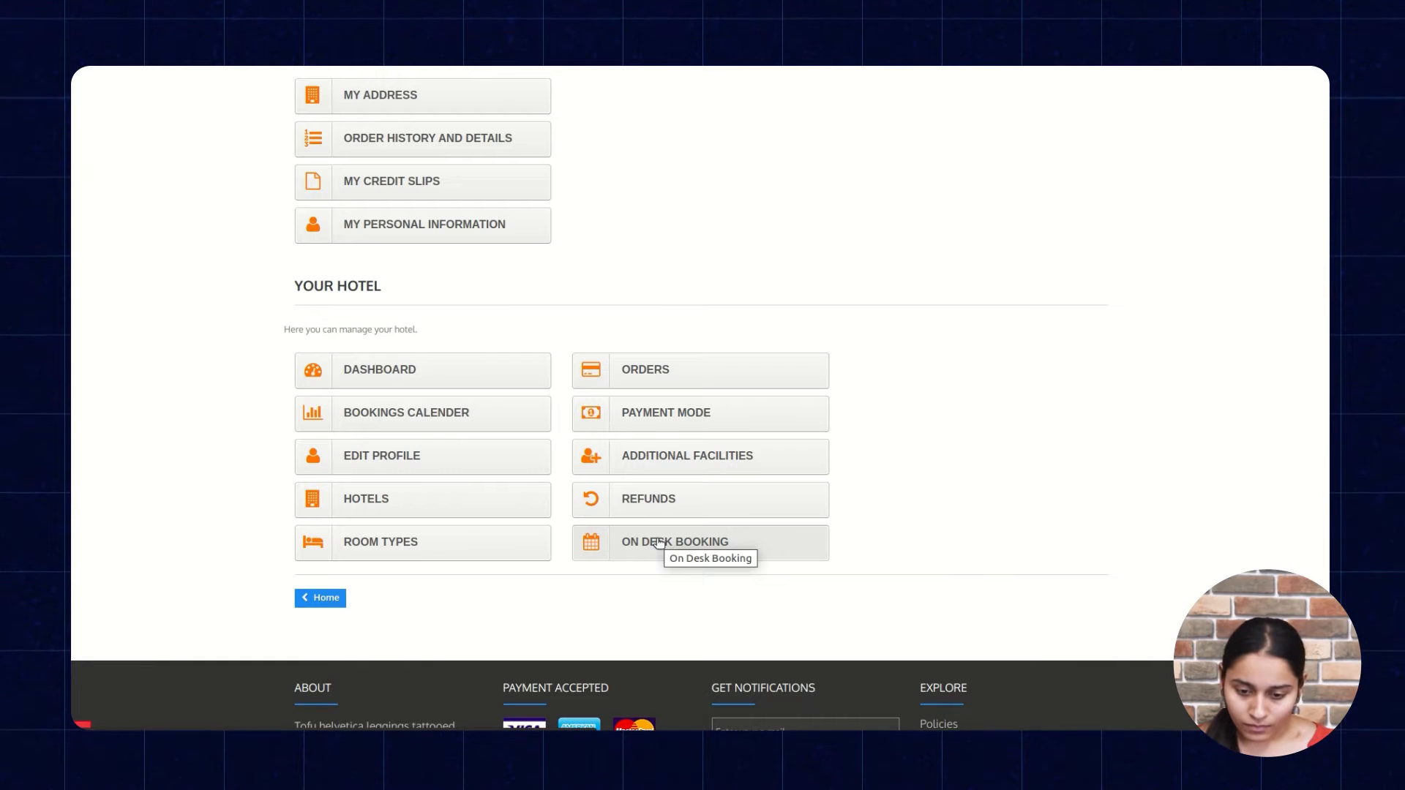
Open On Desk Booking and set the check-in and check-out dates to 09-11-2023 and 11-11-2023.
{"action": "left_click", "coordinate": [659, 542]}
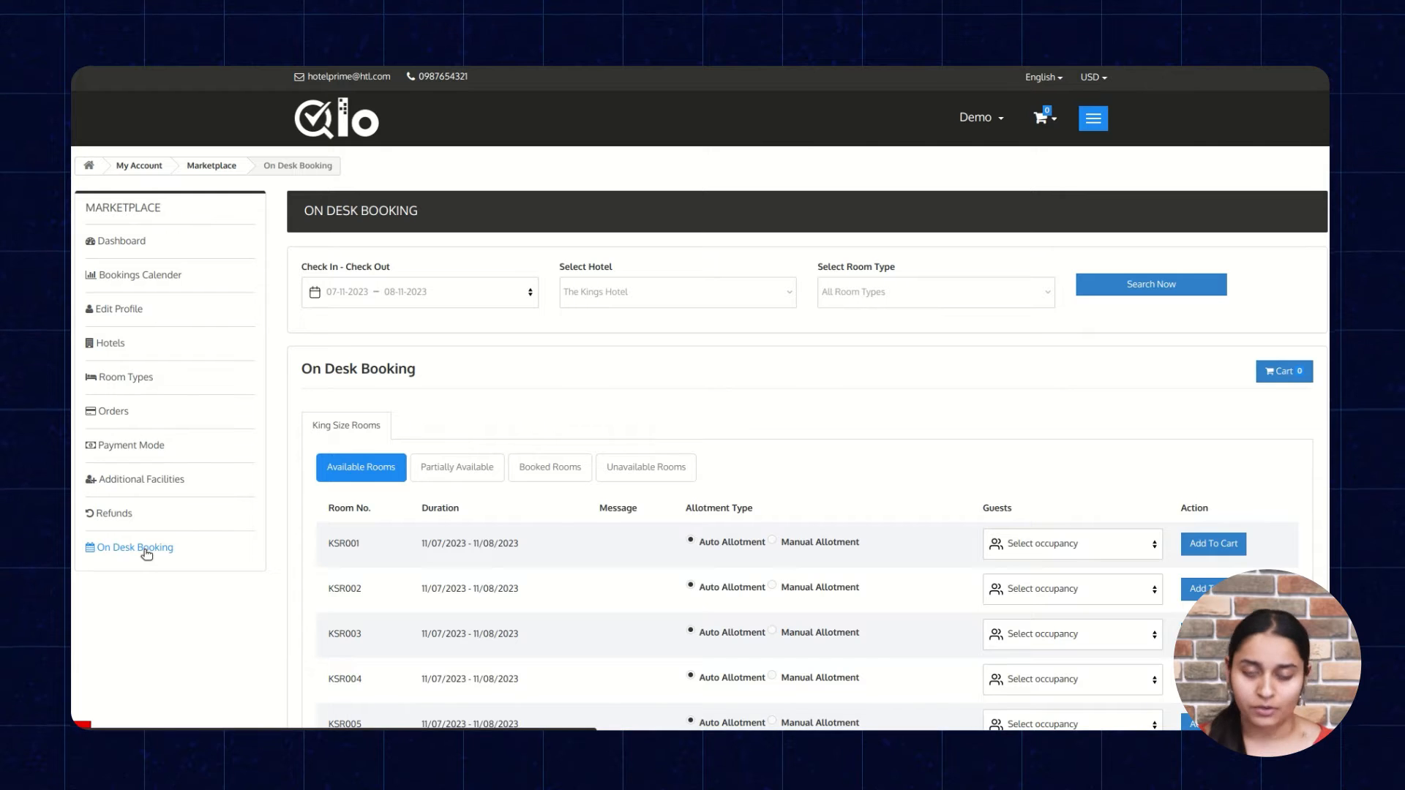
{"action": "left_click", "coordinate": [376, 300]}
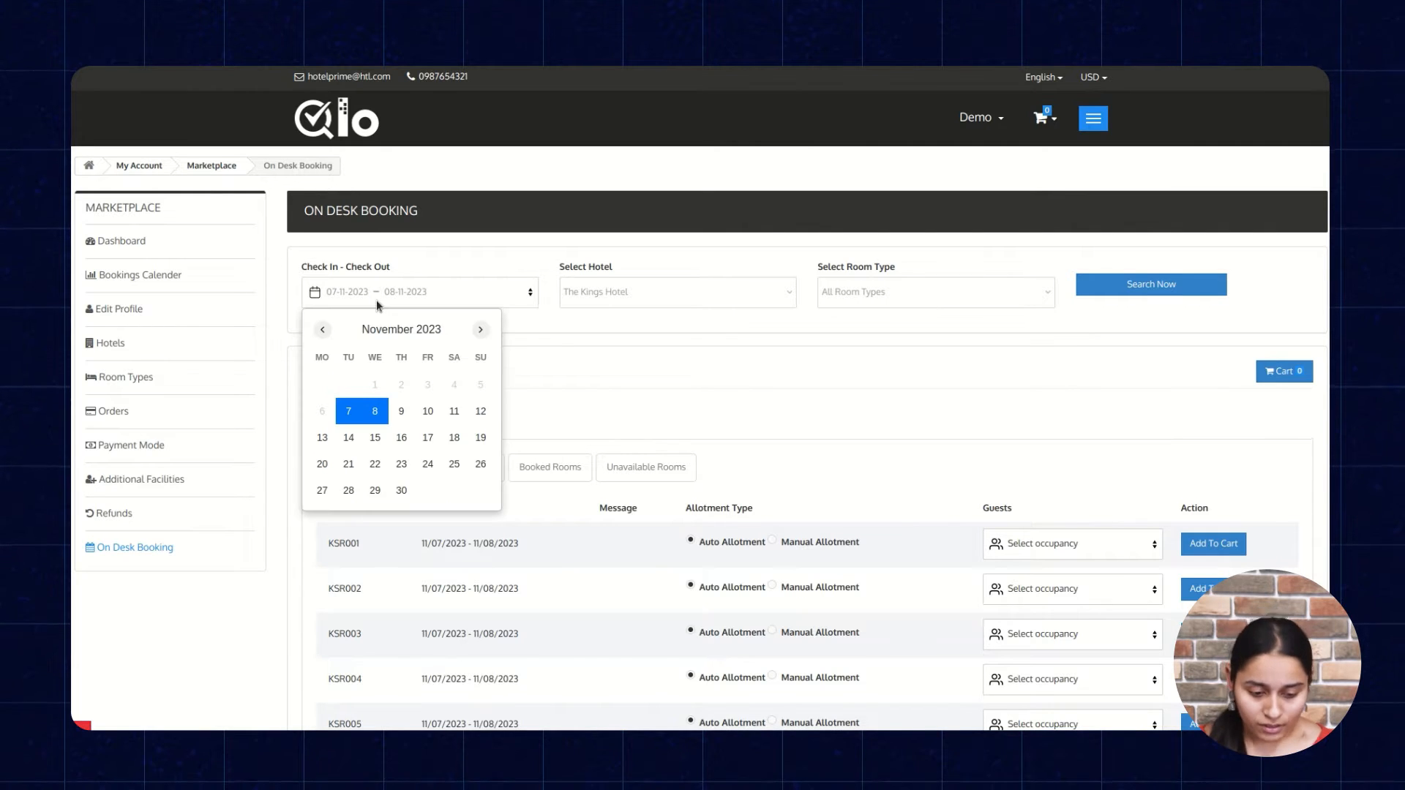
{"action": "left_click", "coordinate": [401, 415]}
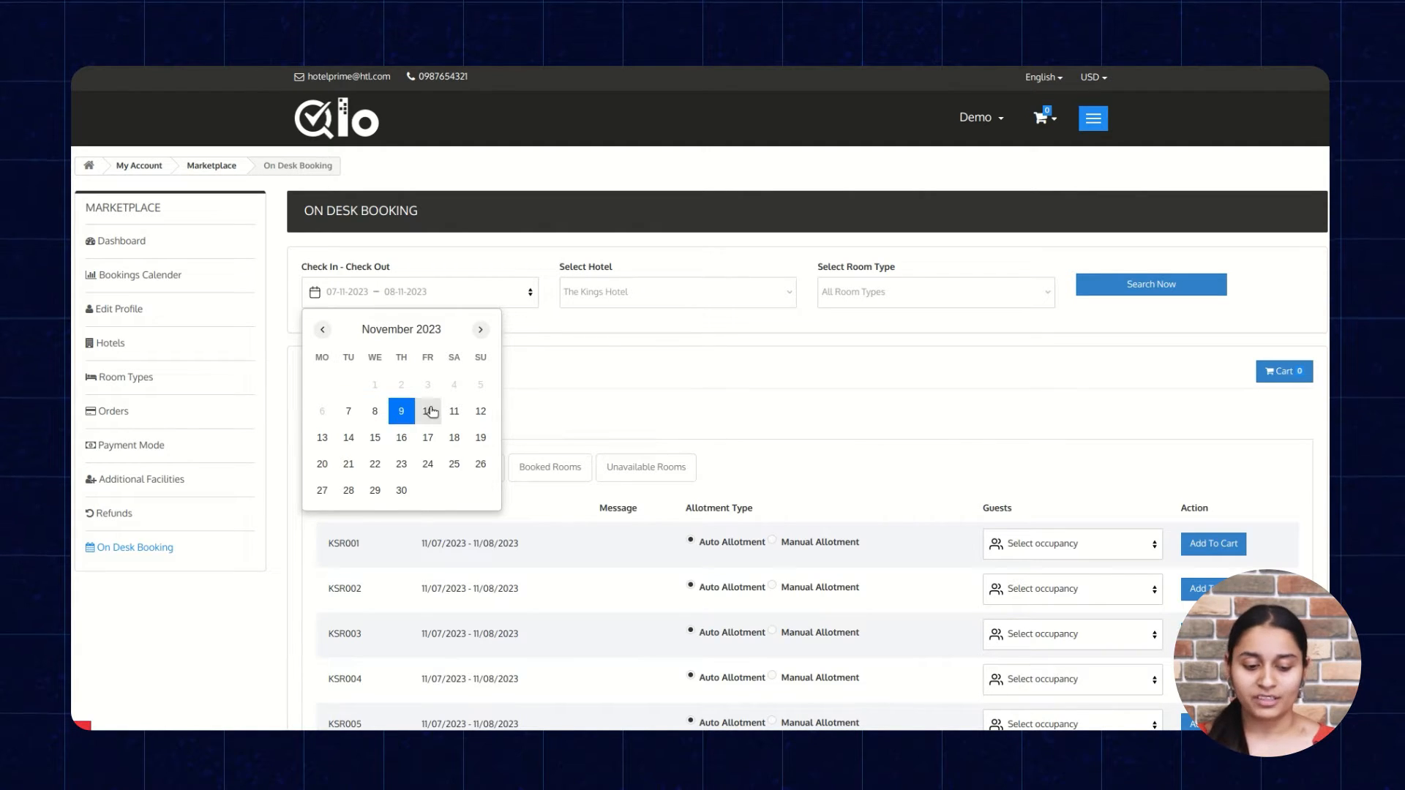
{"action": "left_click", "coordinate": [454, 412]}
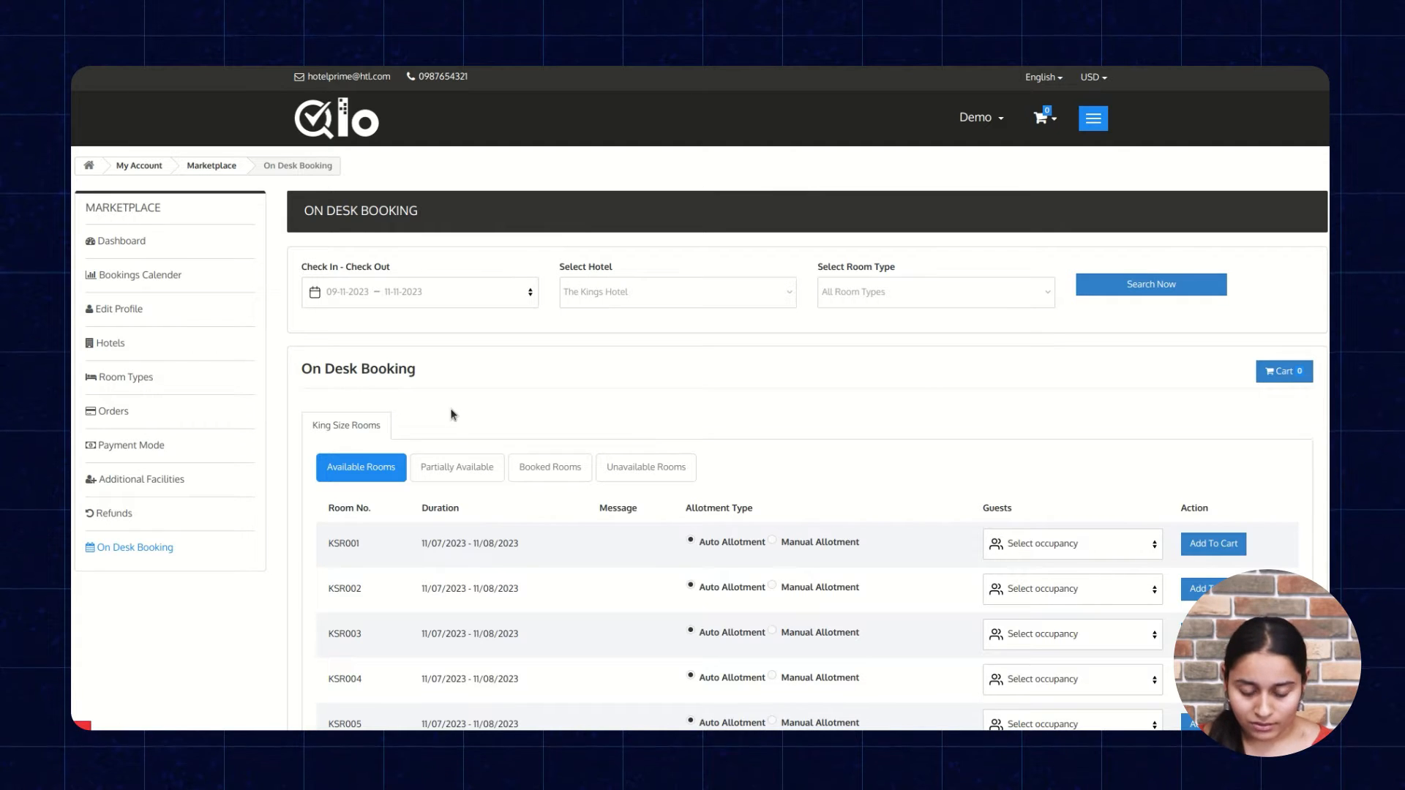
Search for rooms at The Kings Hotel with All Room Types as the room type.
{"action": "left_click", "coordinate": [600, 293]}
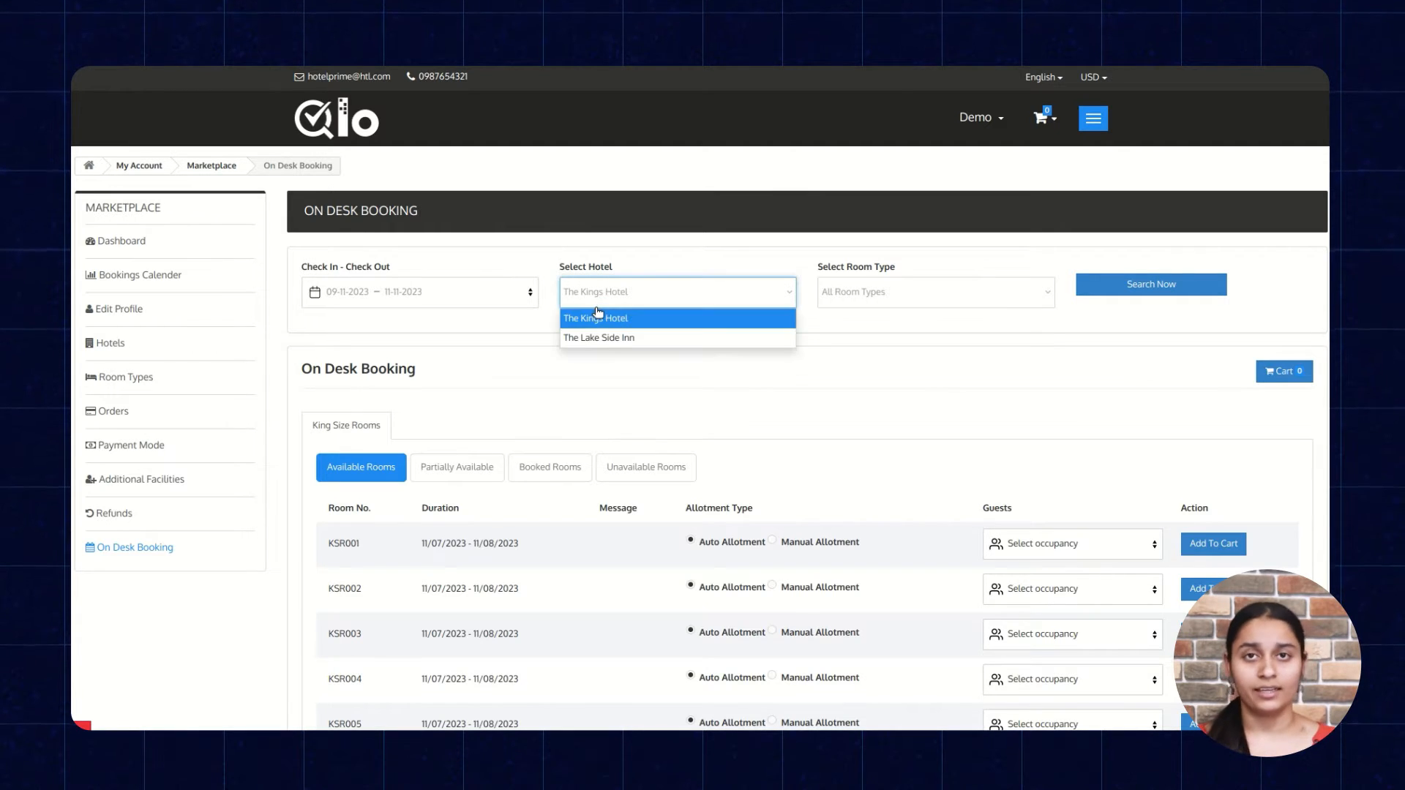
{"action": "left_click", "coordinate": [598, 318]}
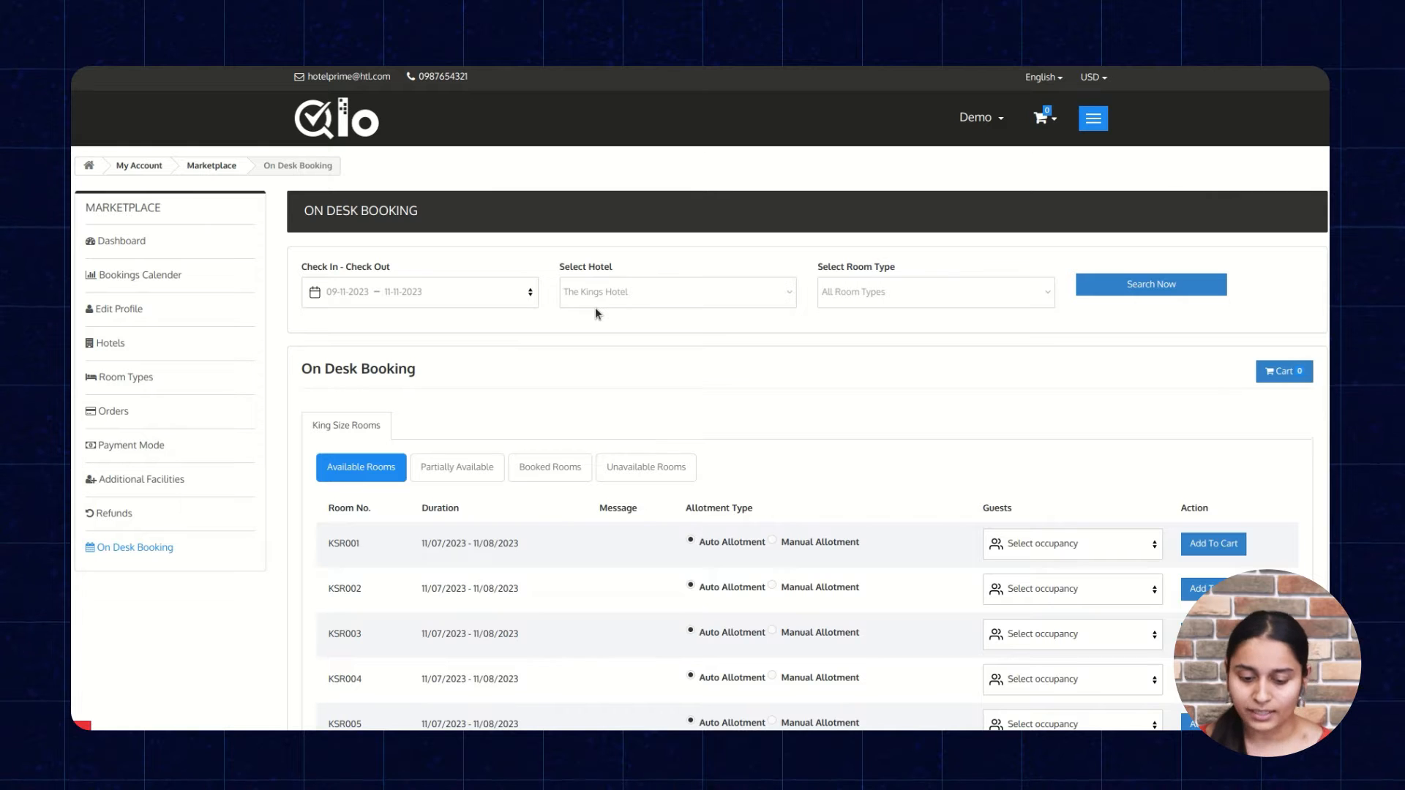
{"action": "left_click", "coordinate": [854, 297]}
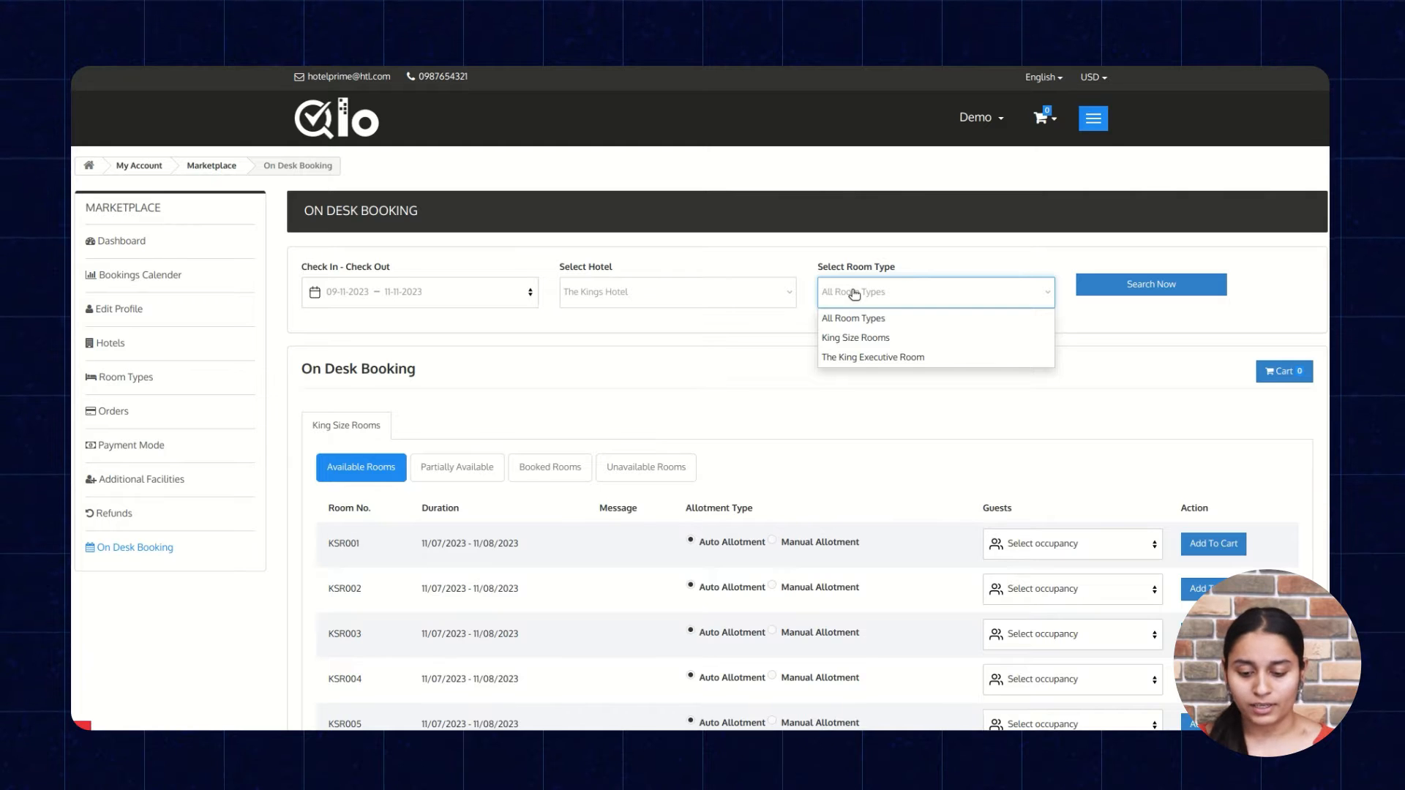
{"action": "left_click", "coordinate": [860, 319]}
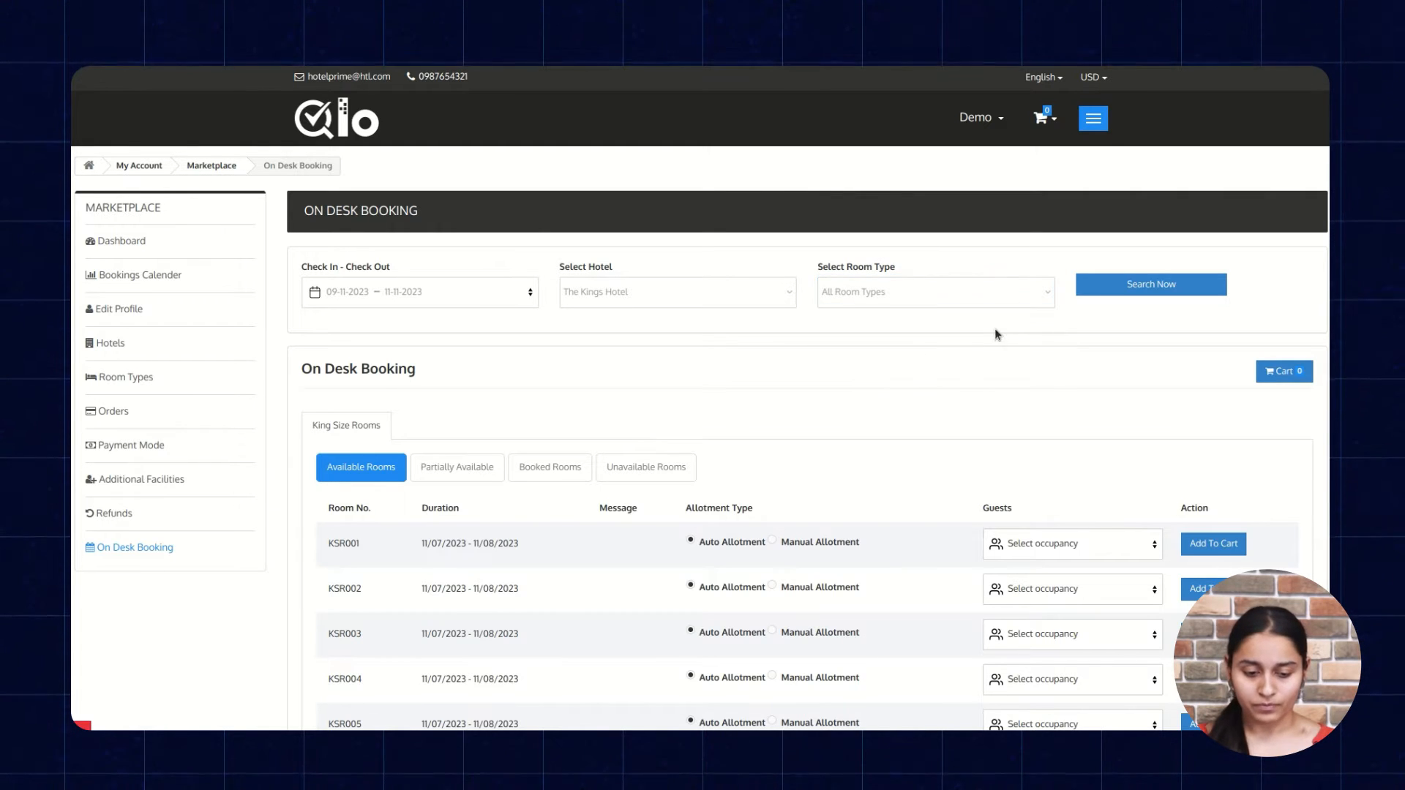
{"action": "left_click", "coordinate": [1086, 293]}
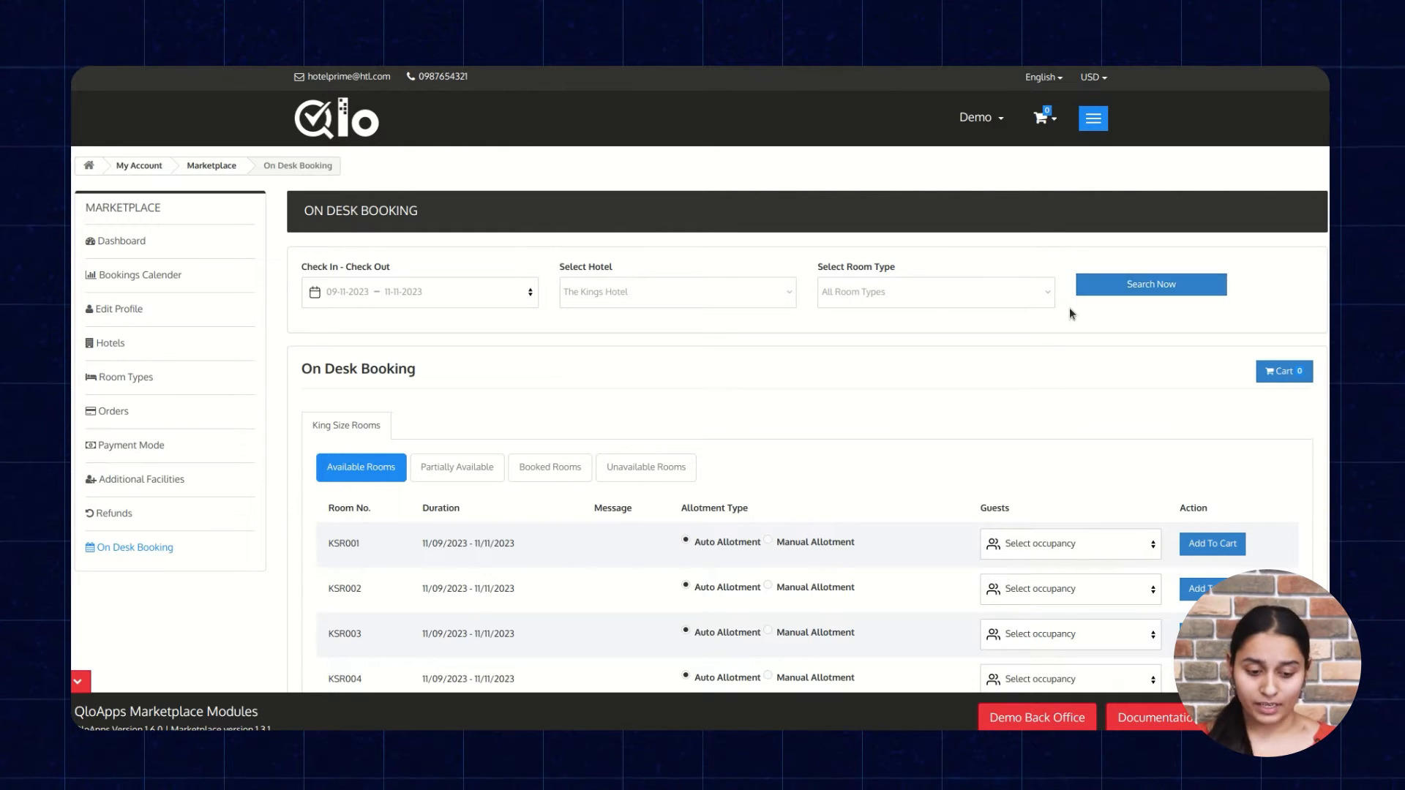
Check the partially available, booked and unavailable King Size Rooms, and return to the available rooms.
{"action": "scroll", "coordinate": [1060, 313], "scroll_direction": "down", "scroll_amount": 3}
{"action": "scroll", "coordinate": [1060, 323], "scroll_direction": "up", "scroll_amount": 1}
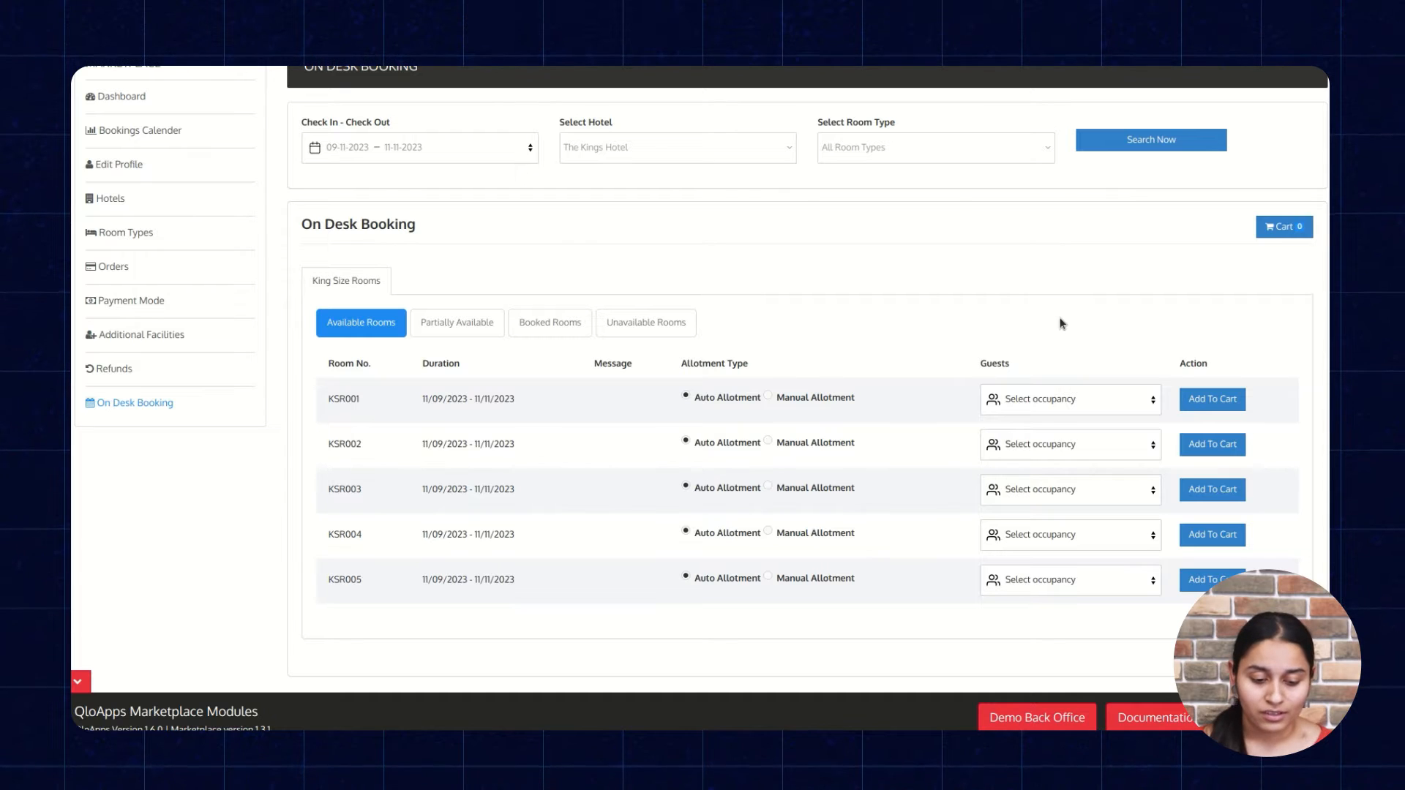
{"action": "left_click", "coordinate": [489, 320]}
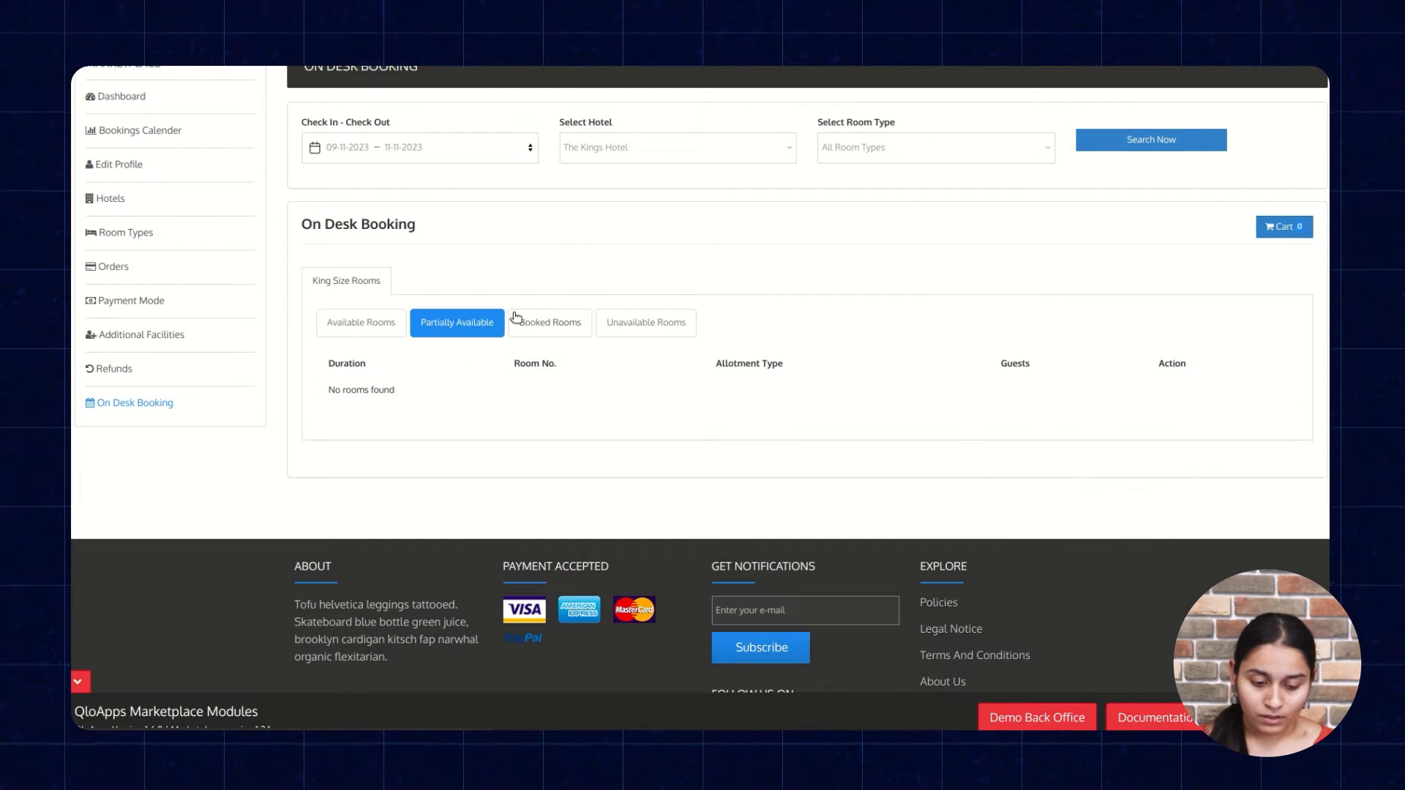
{"action": "left_click", "coordinate": [534, 321]}
{"action": "left_click", "coordinate": [642, 338]}
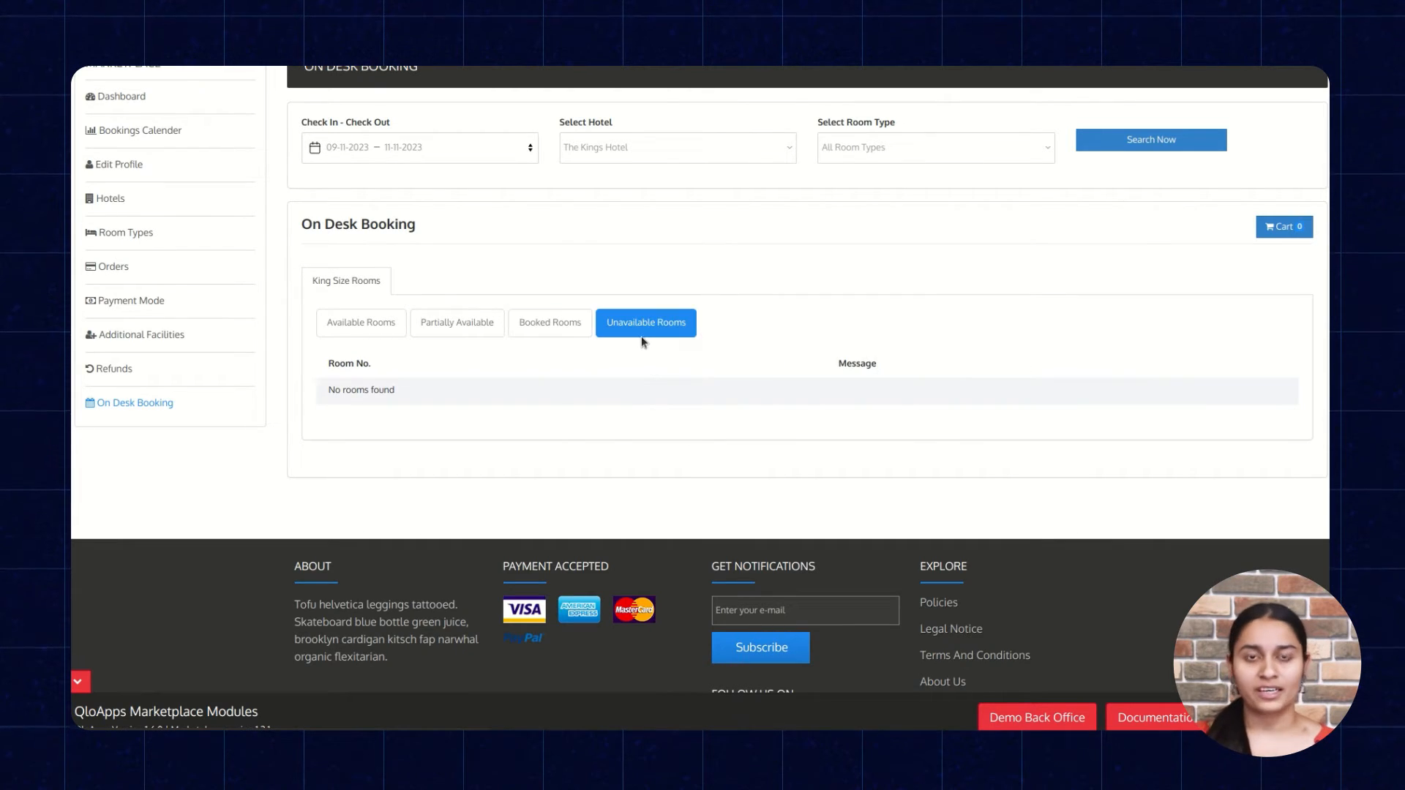
{"action": "left_click", "coordinate": [372, 325]}
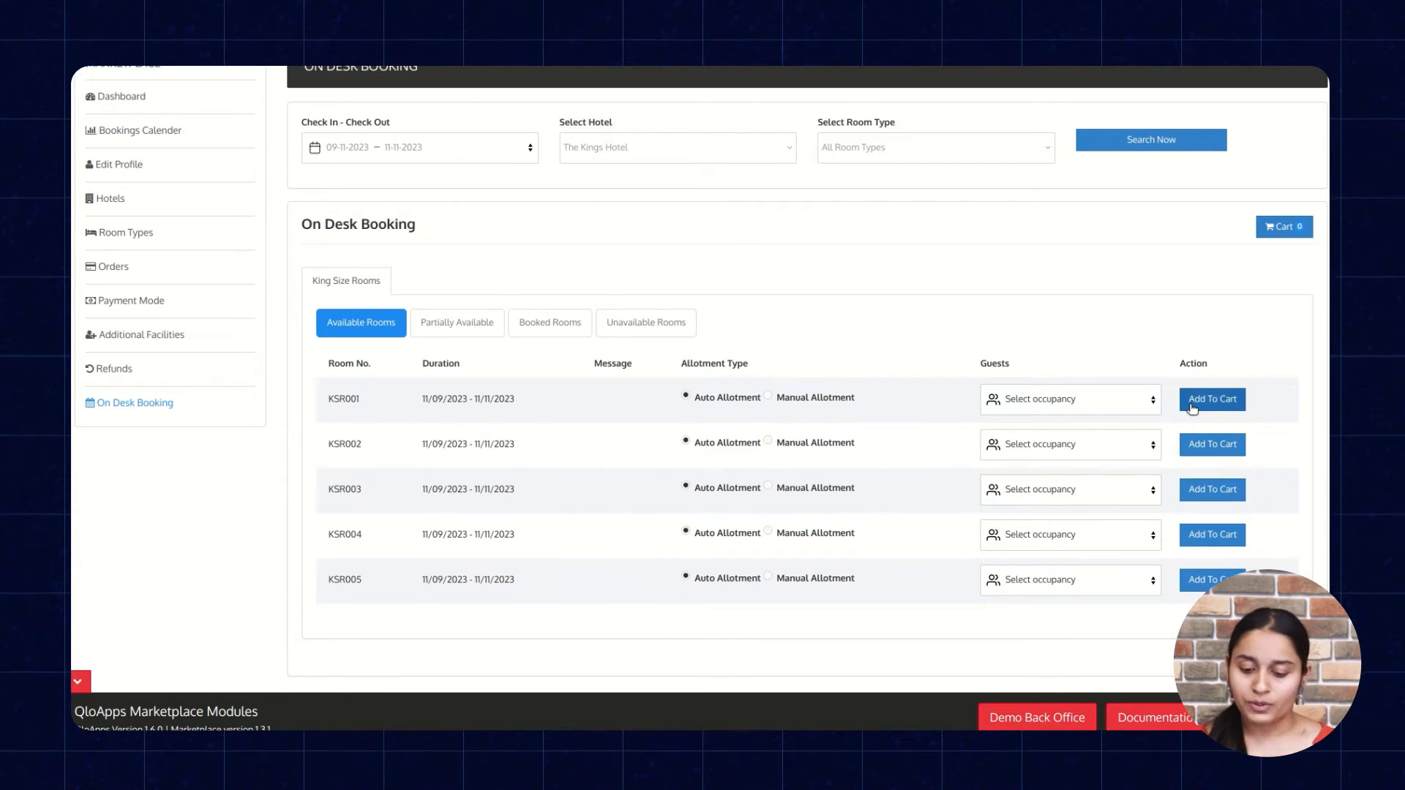
Set the occupancy to 2 adults for room KSR001 and 1 adult for room KSR002.
{"action": "left_click", "coordinate": [1065, 399]}
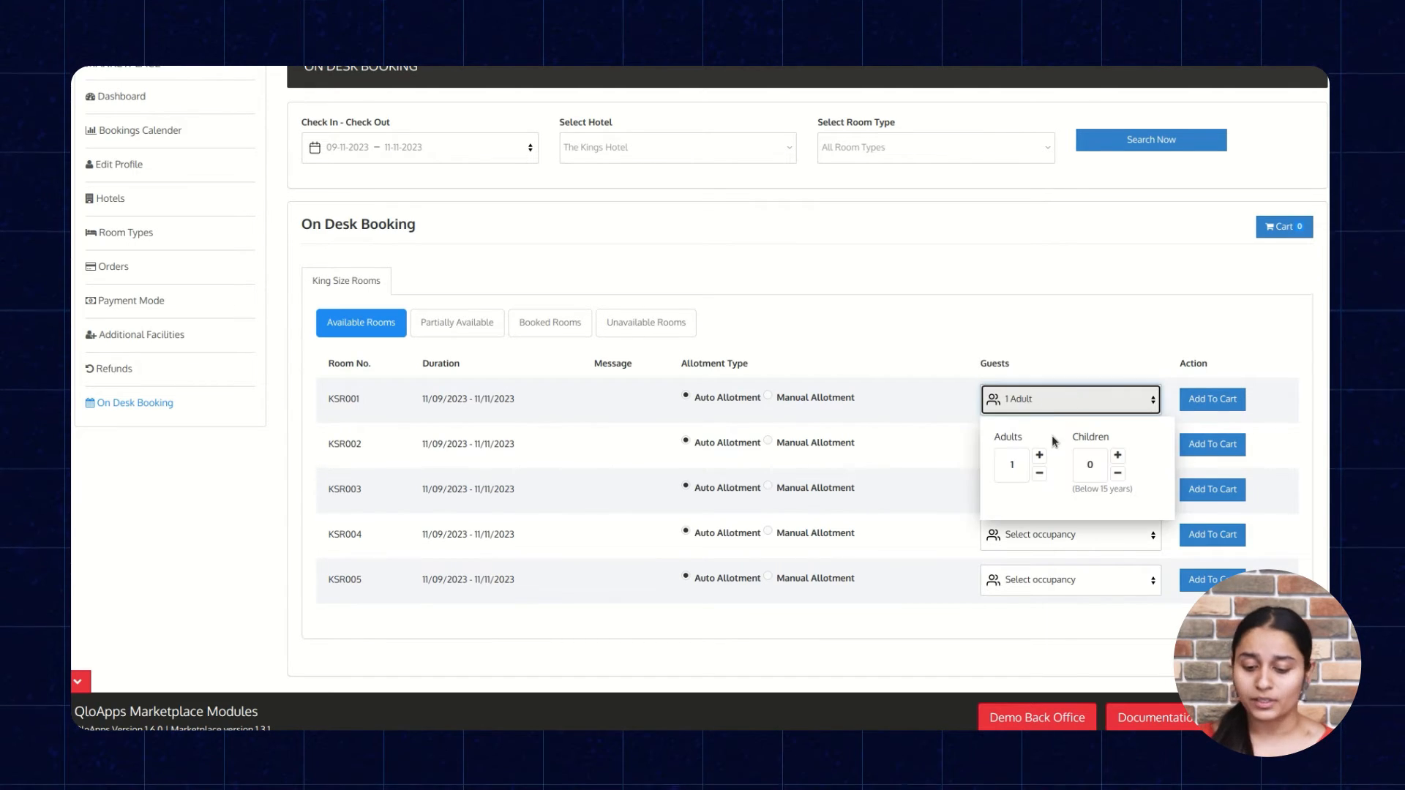
{"action": "left_click", "coordinate": [1039, 455]}
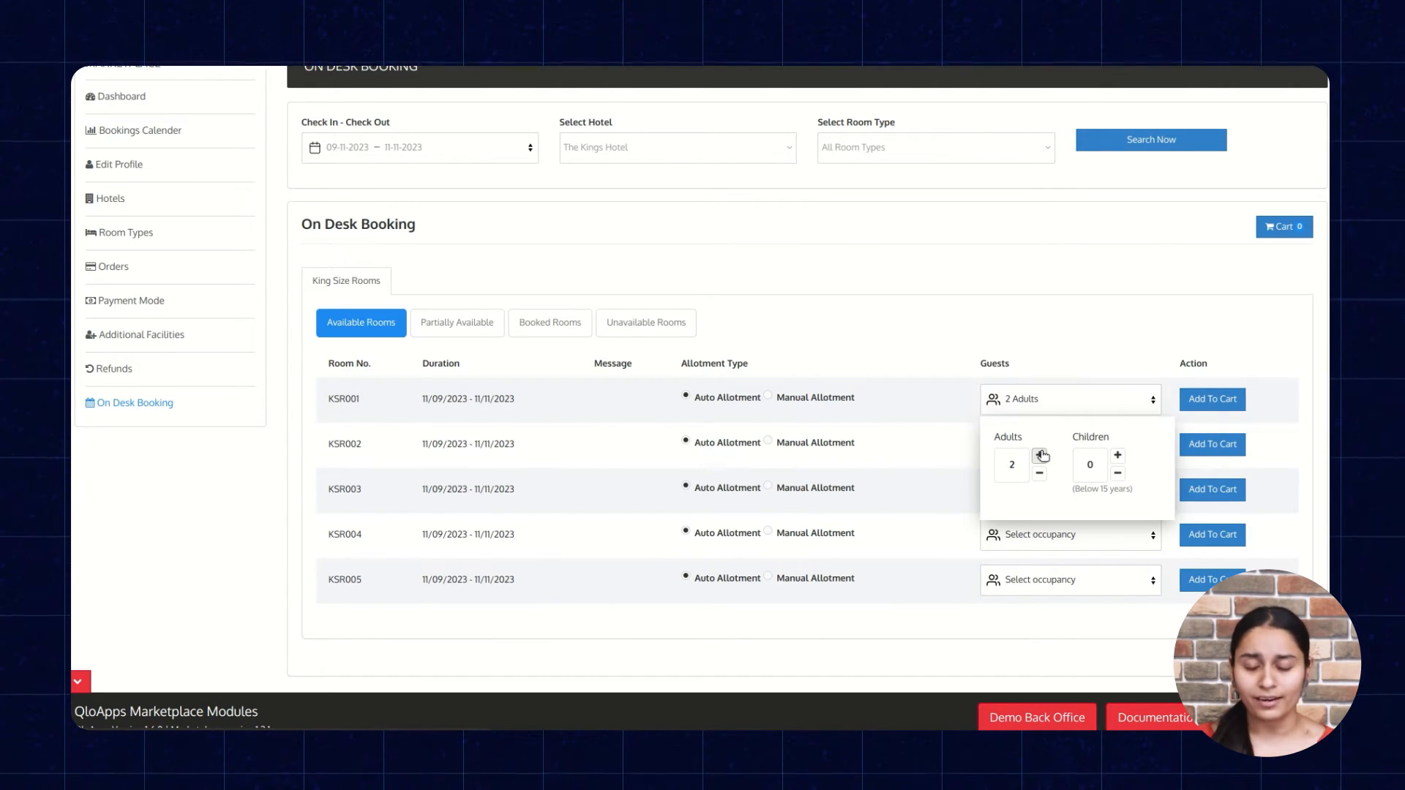
{"action": "left_click", "coordinate": [1051, 367]}
{"action": "left_click", "coordinate": [1123, 448]}
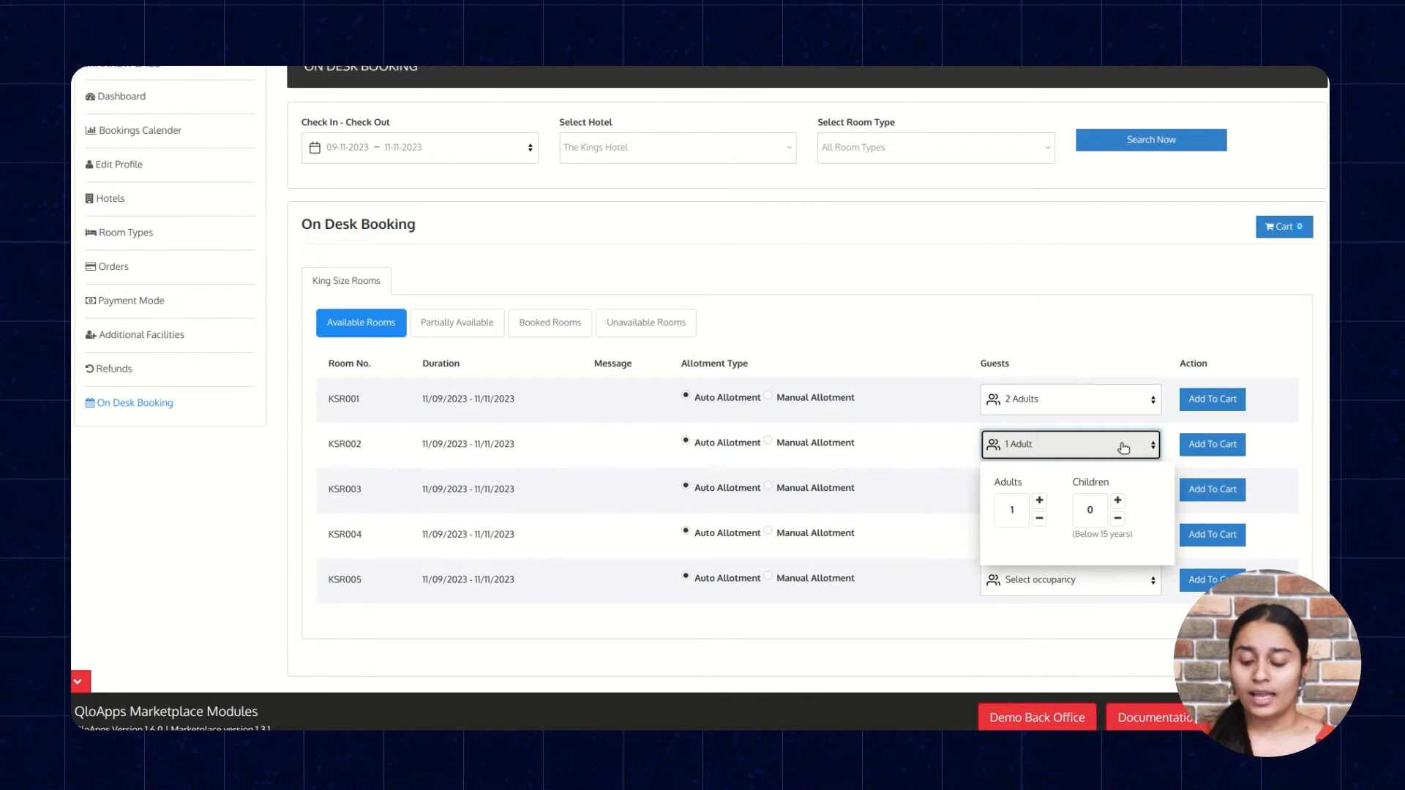
{"action": "left_click", "coordinate": [1061, 347]}
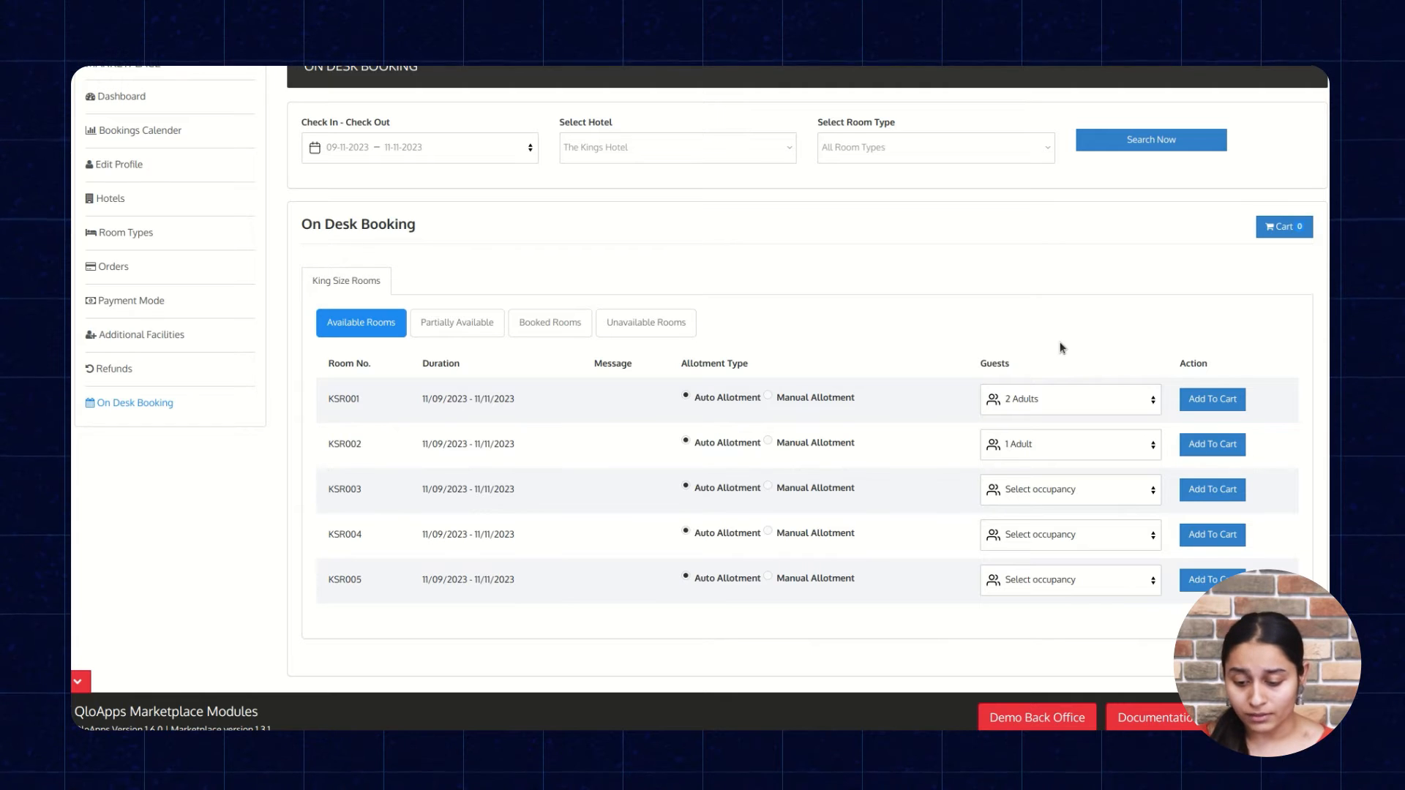
Add rooms KSR001 and KSR002 to the booking cart and proceed to checkout.
{"action": "left_click", "coordinate": [1215, 400]}
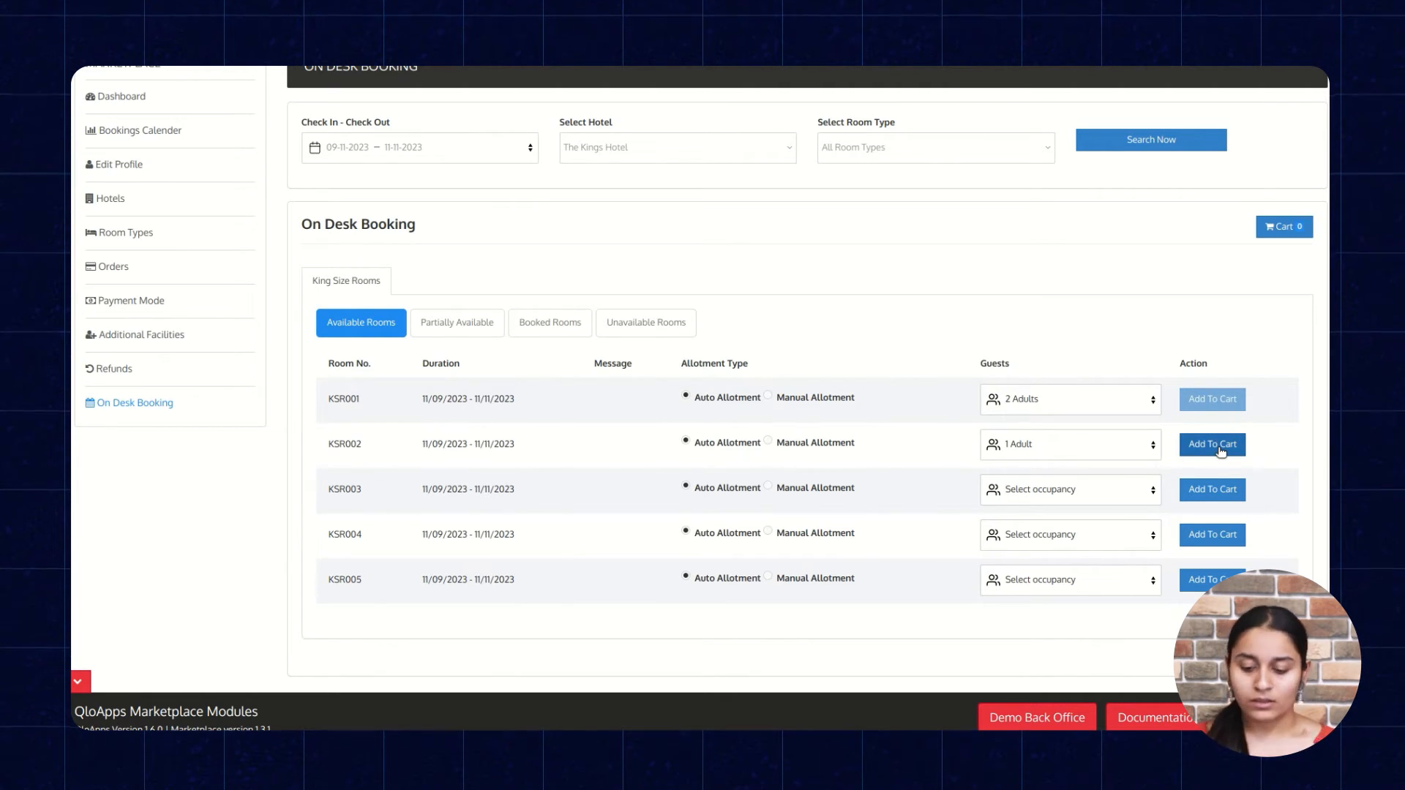
{"action": "left_click", "coordinate": [1220, 448]}
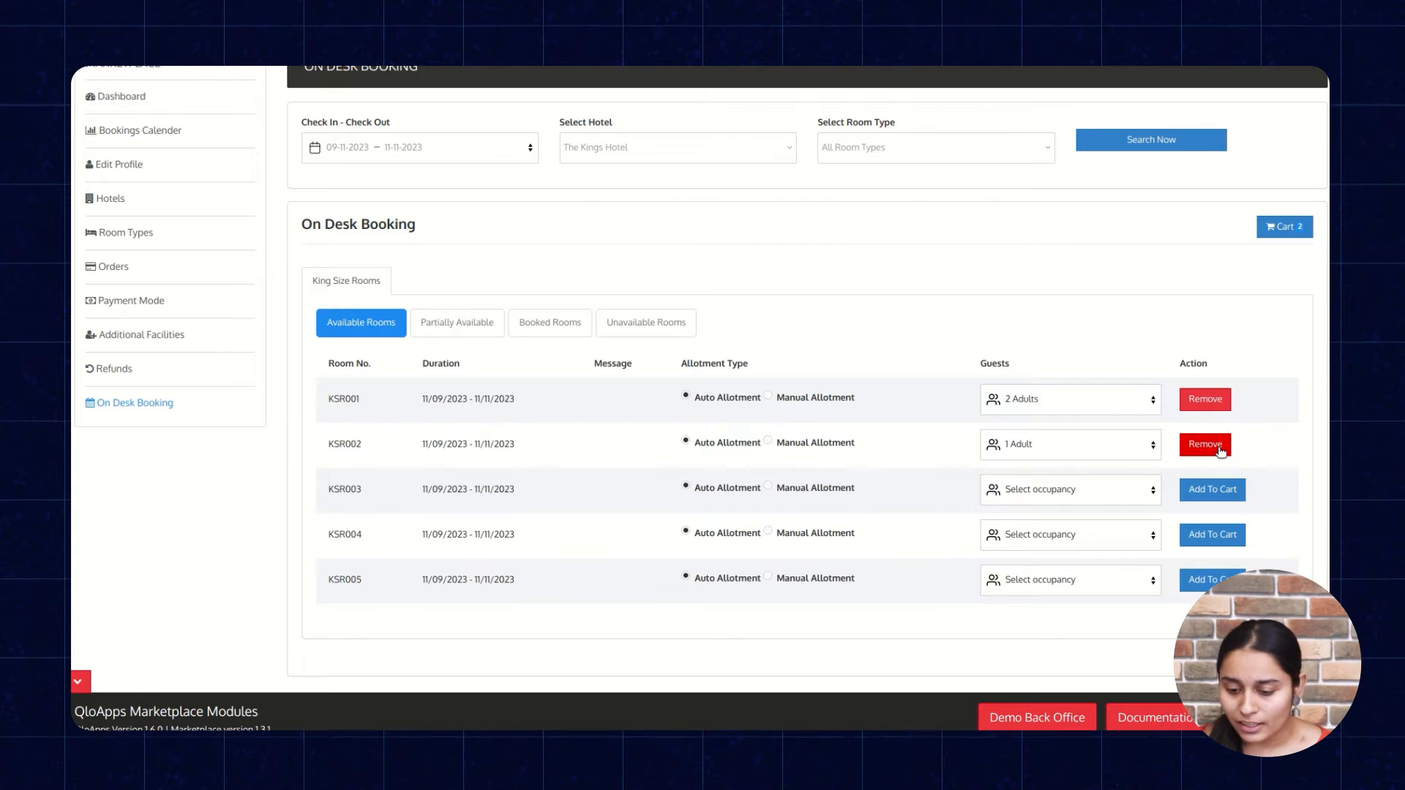
{"action": "left_click", "coordinate": [1277, 230]}
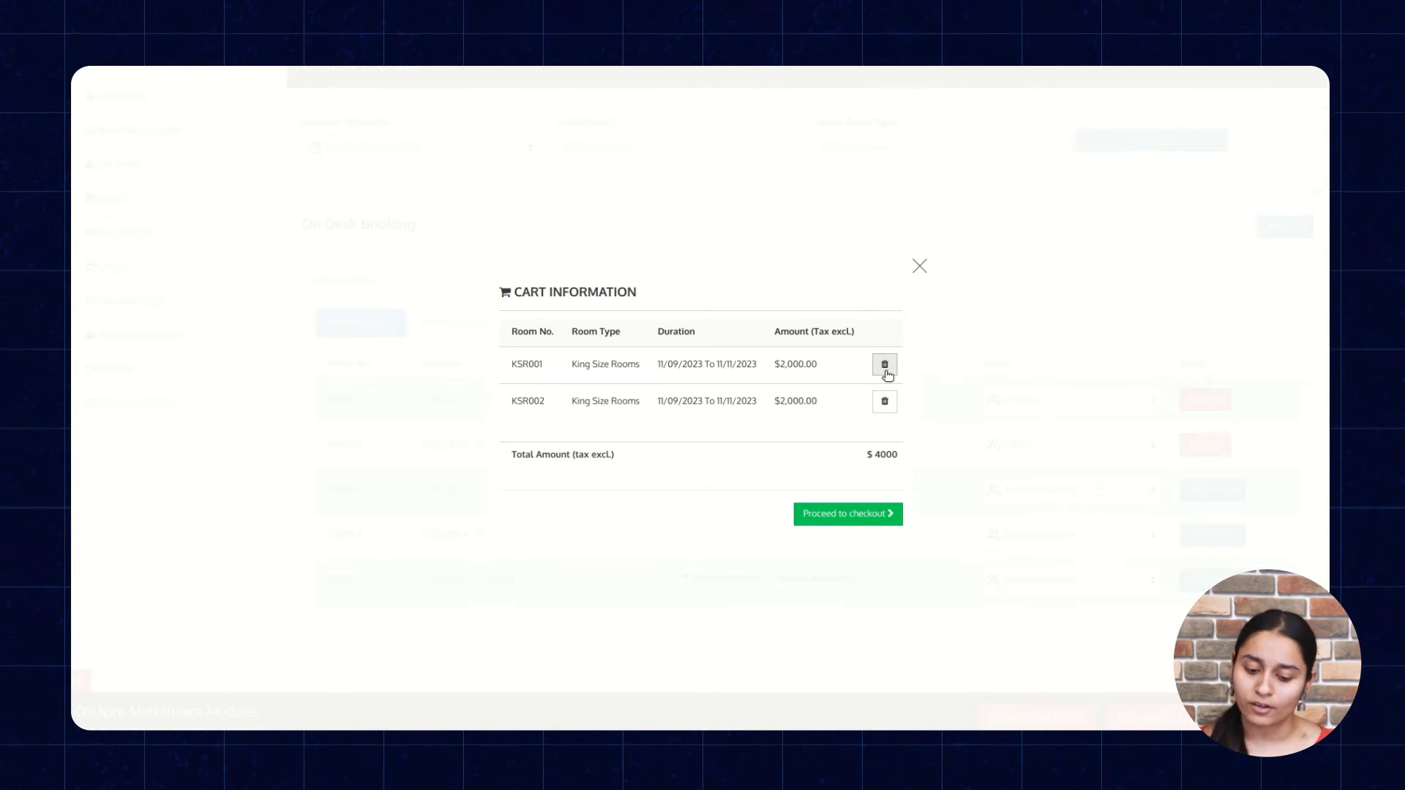
{"action": "left_click", "coordinate": [855, 512]}
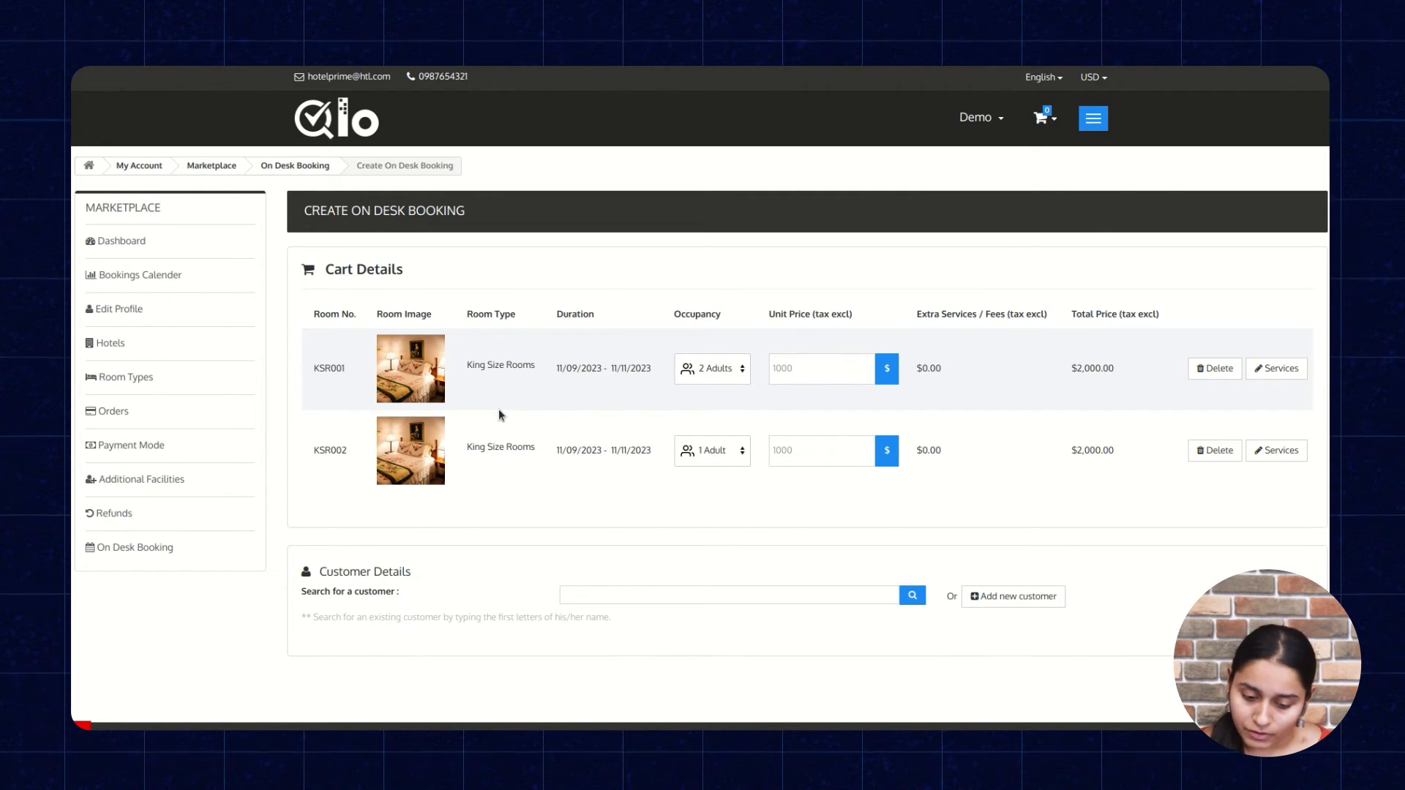
Add the Parking service to room KSR001 in the cart details.
{"action": "left_click", "coordinate": [798, 369]}
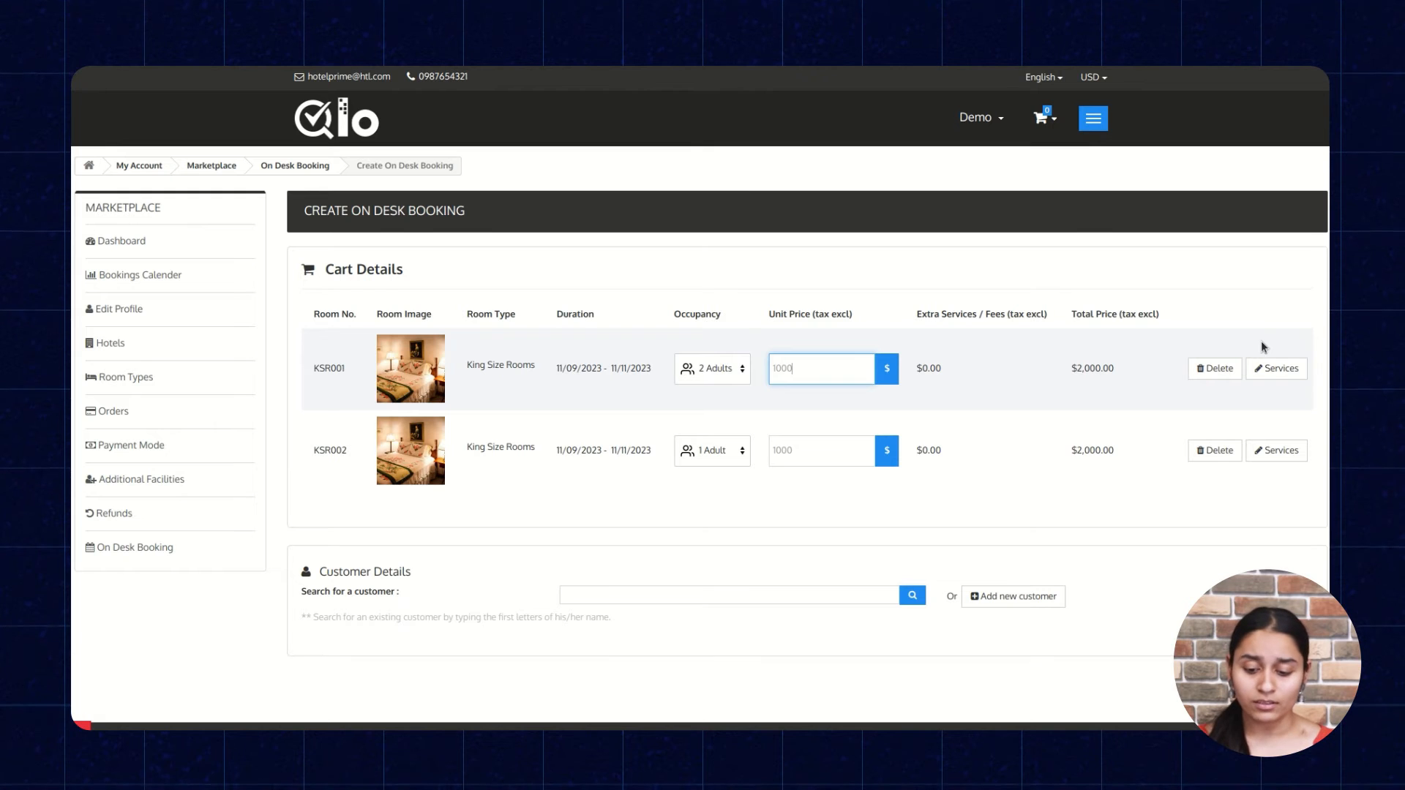
{"action": "left_click", "coordinate": [1269, 366]}
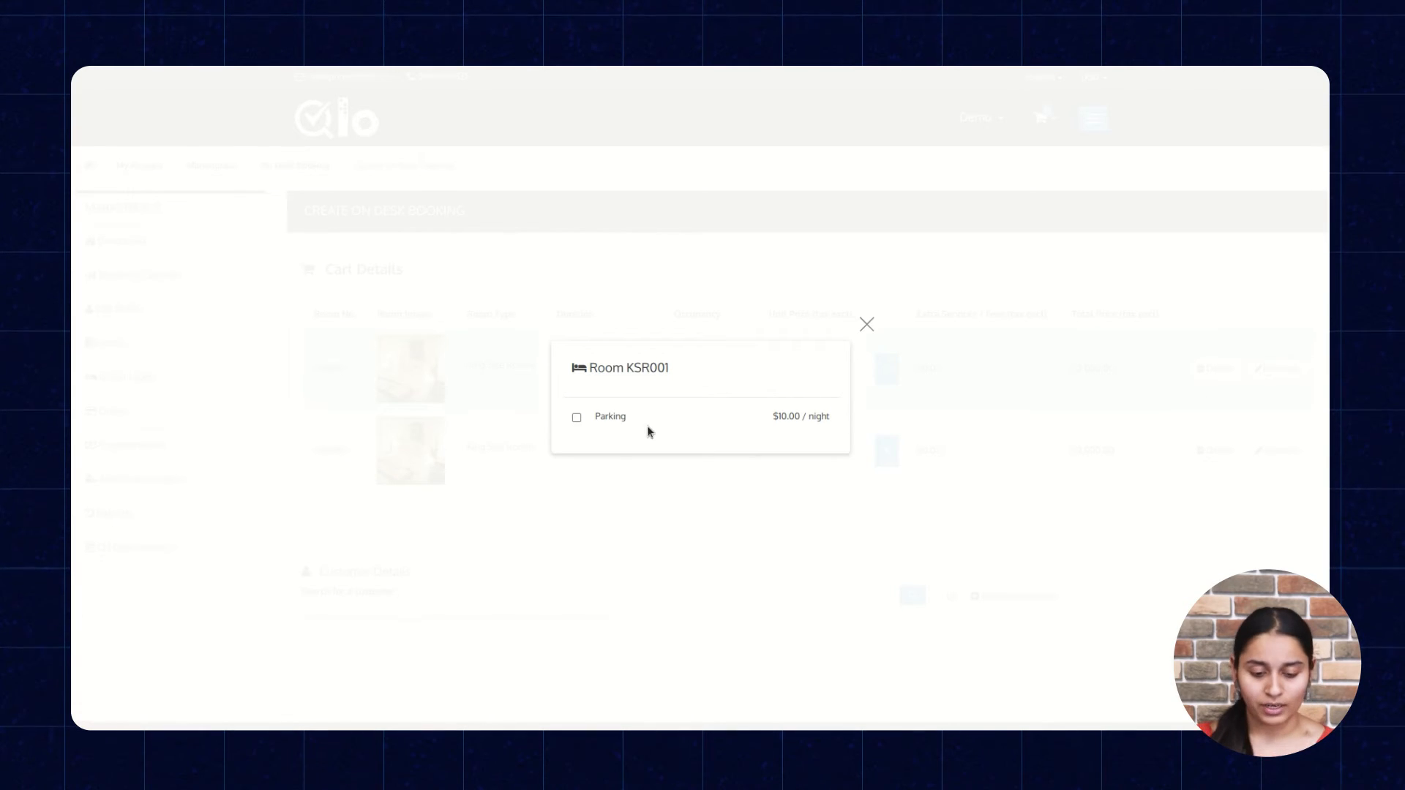
{"action": "left_click", "coordinate": [577, 418]}
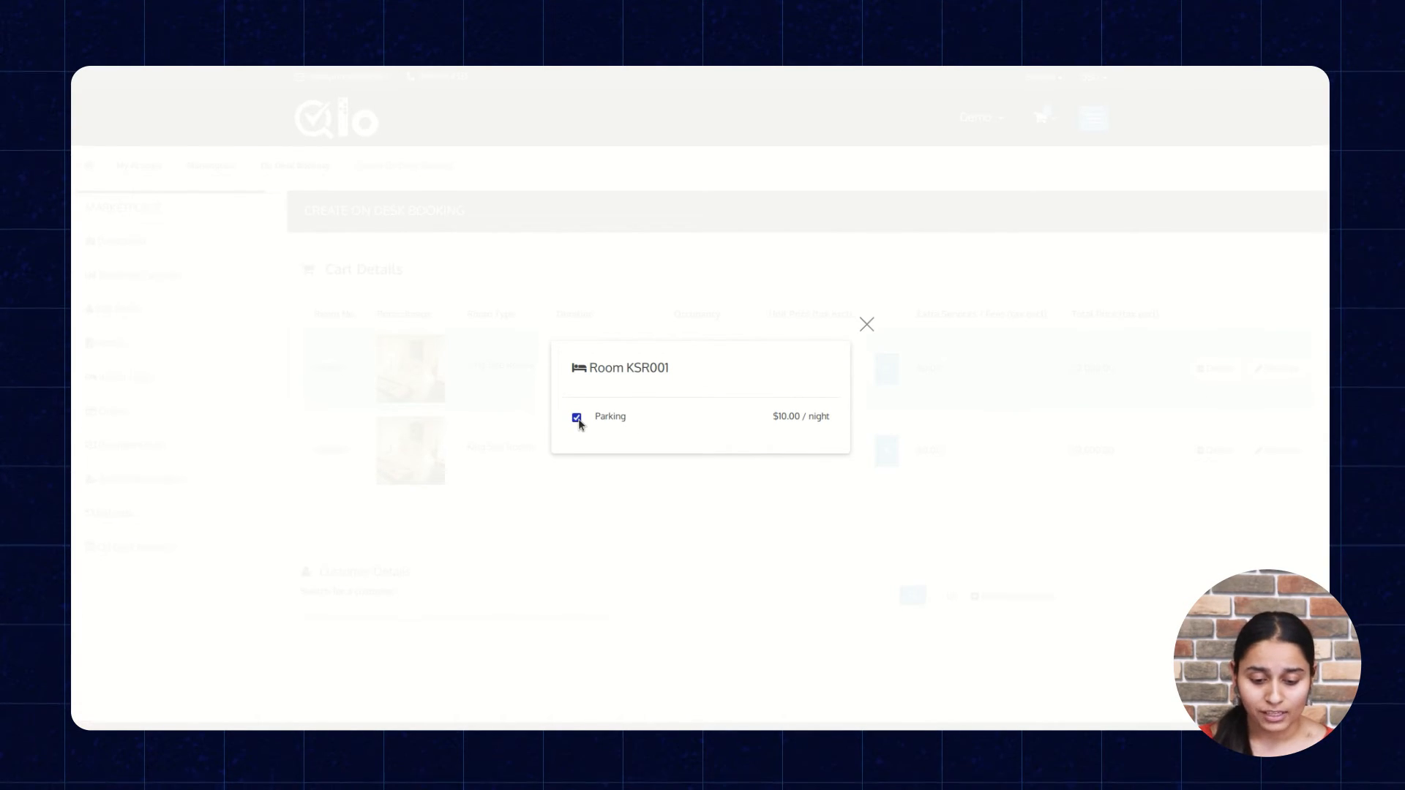
{"action": "left_click", "coordinate": [925, 433]}
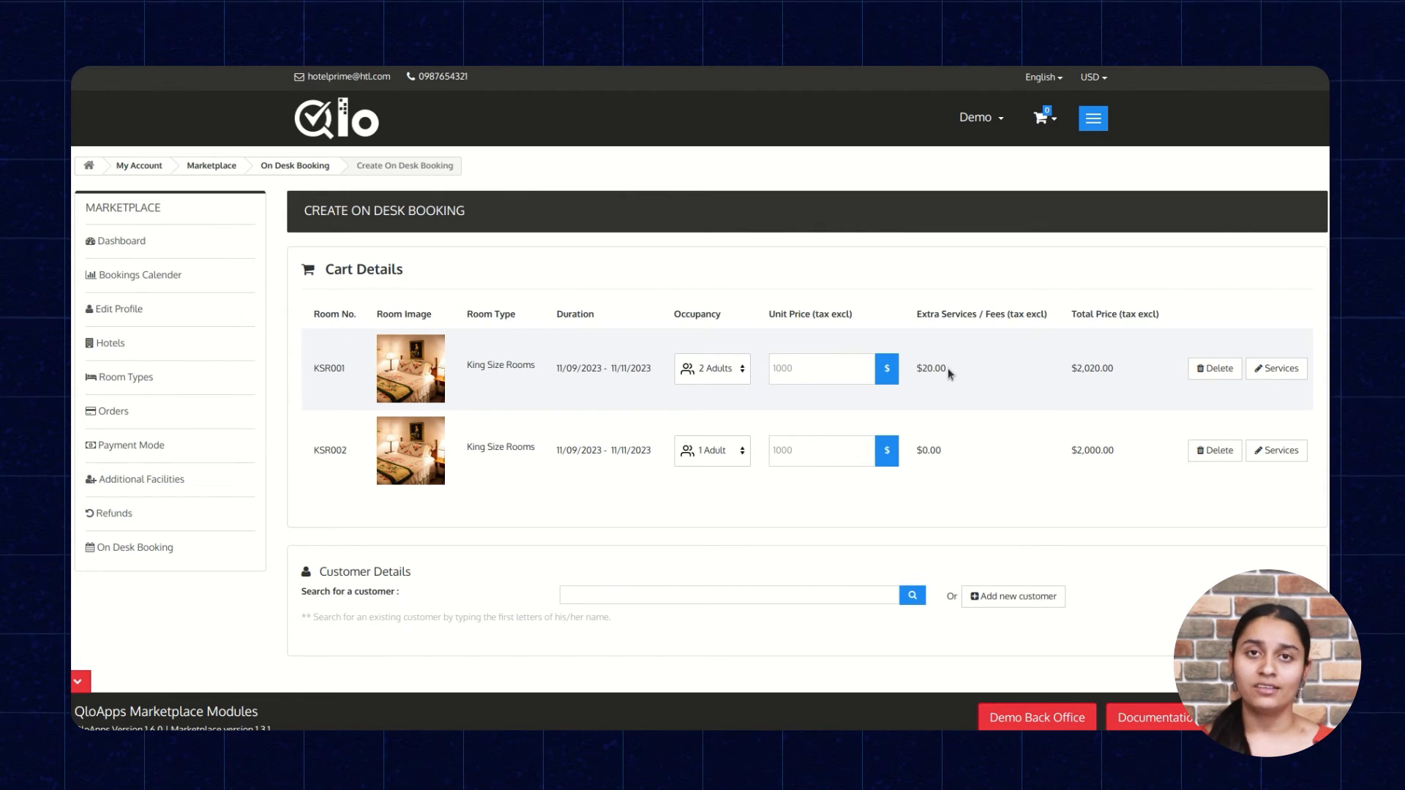
Search the existing customers for "demo" and choose the matching customer for the booking.
{"action": "scroll", "coordinate": [942, 375], "scroll_direction": "down", "scroll_amount": 3}
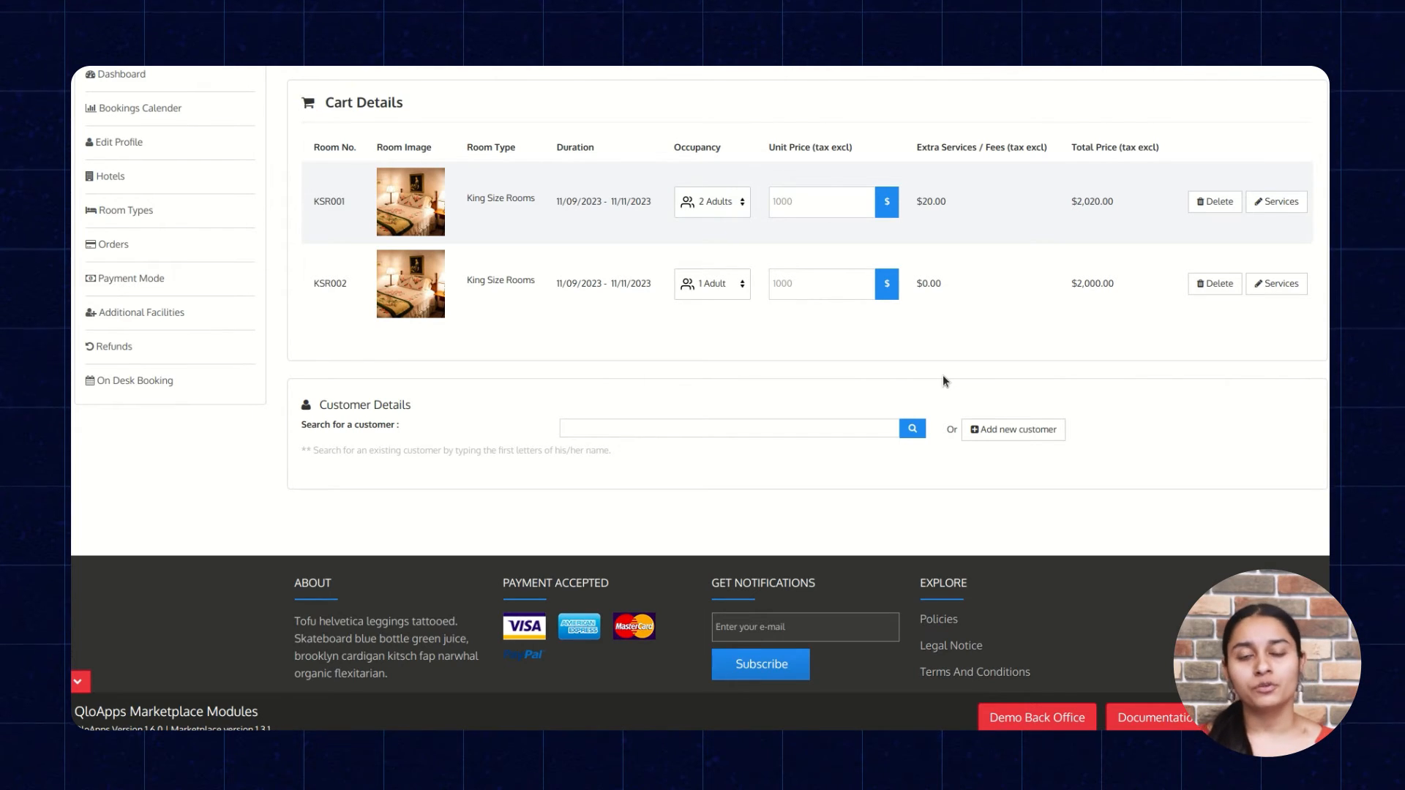
{"action": "left_click", "coordinate": [721, 426]}
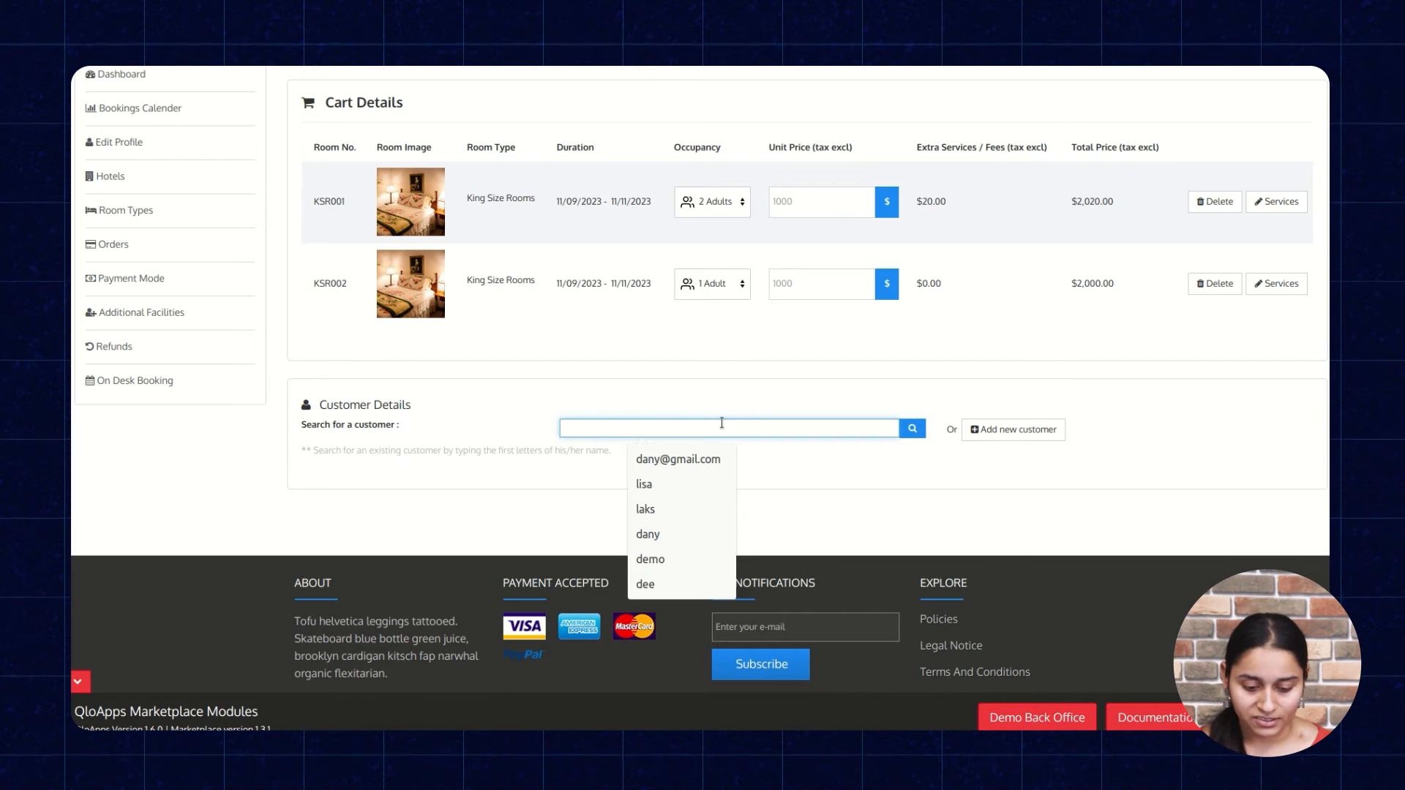
{"action": "type", "text": "demo"}
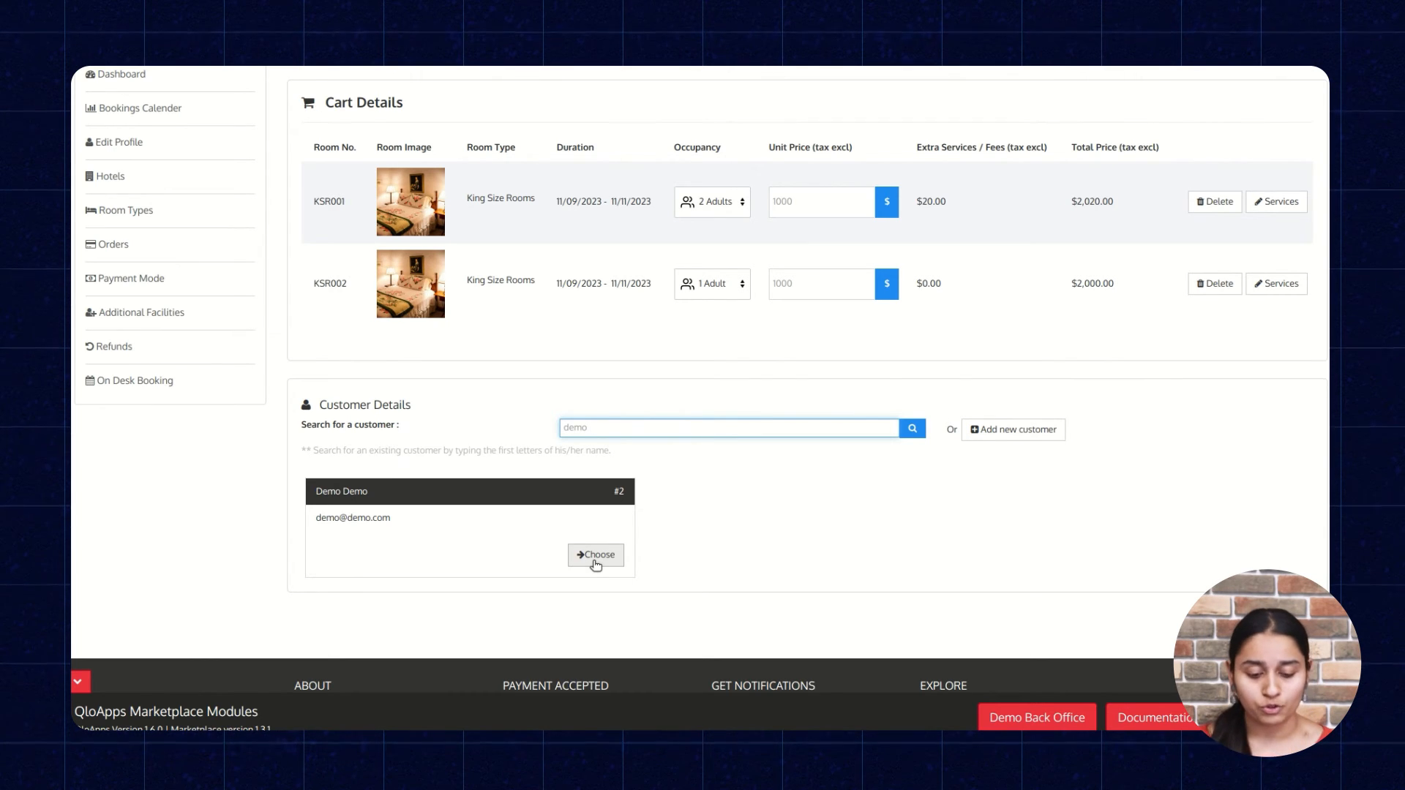
{"action": "left_click", "coordinate": [596, 559]}
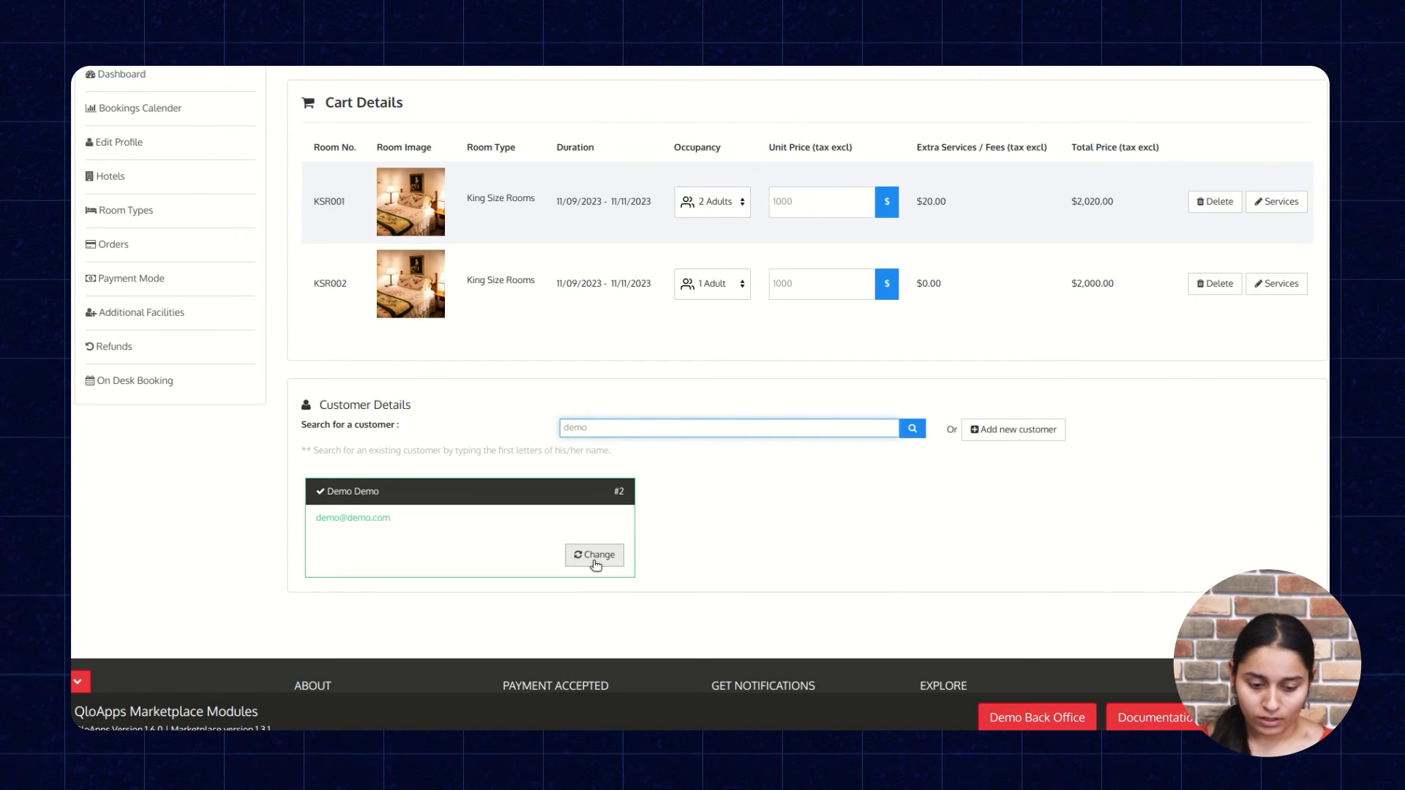
Review the booking's currency and language options, customer address and payment summary.
{"action": "scroll", "coordinate": [732, 549], "scroll_direction": "down", "scroll_amount": 3}
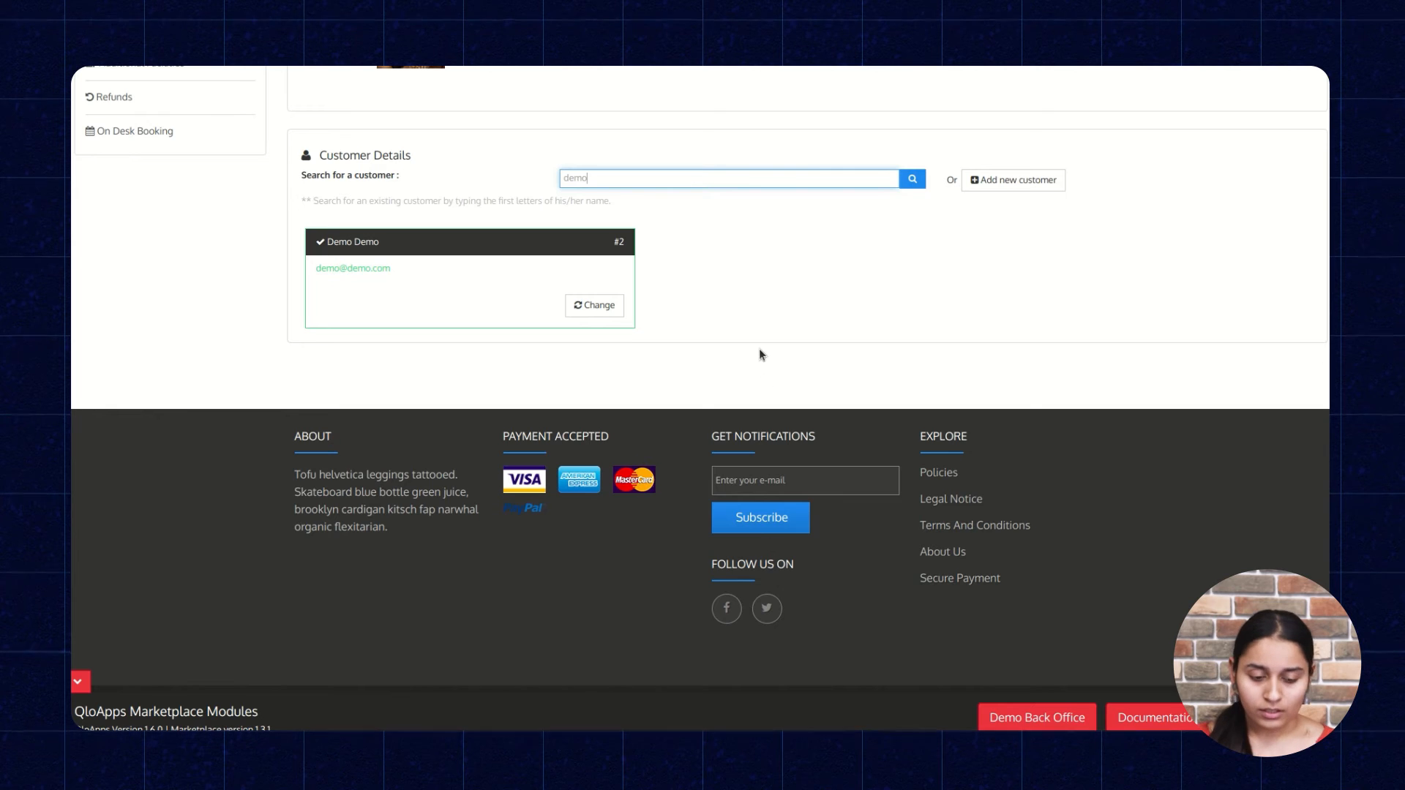
{"action": "scroll", "coordinate": [646, 322], "scroll_direction": "down", "scroll_amount": 1}
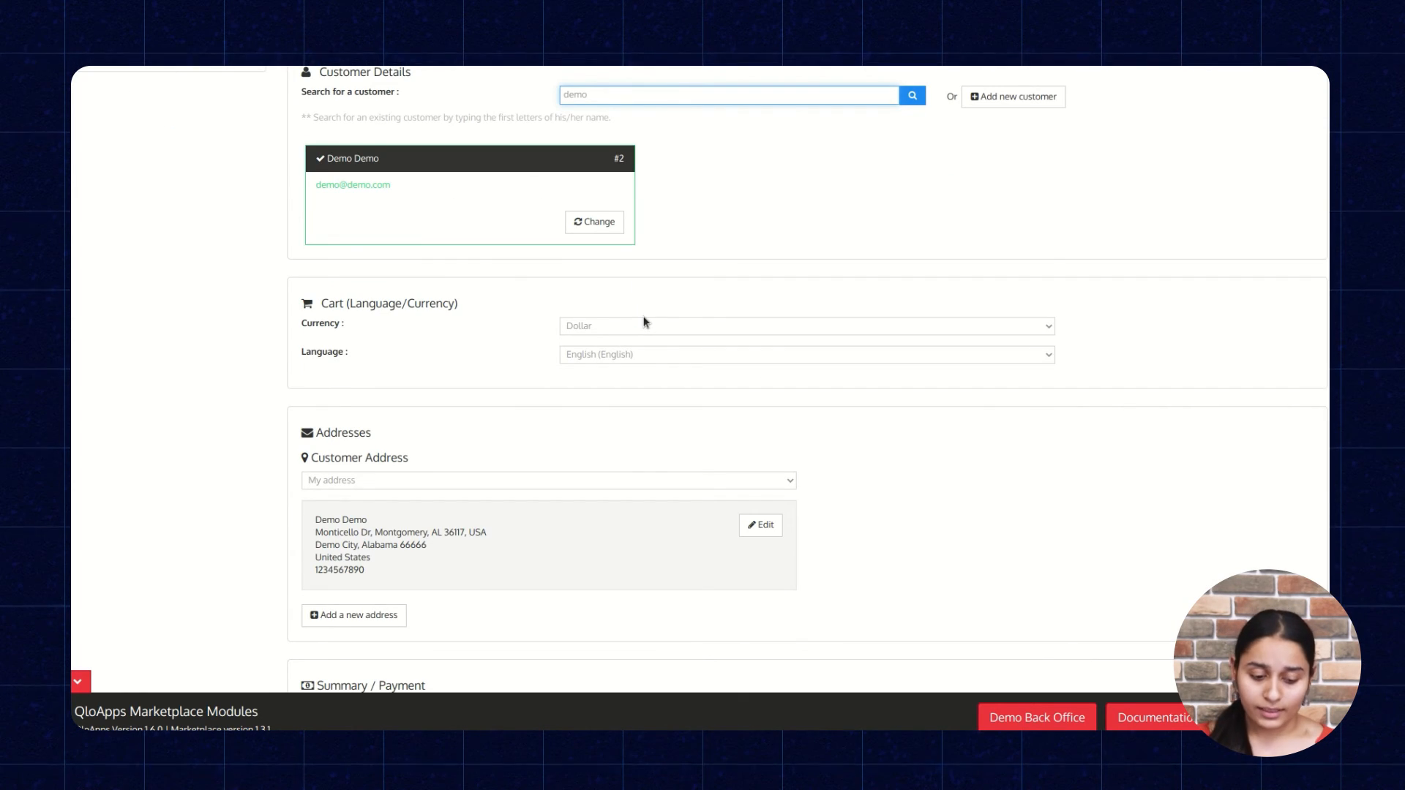
{"action": "scroll", "coordinate": [646, 322], "scroll_direction": "up", "scroll_amount": 2}
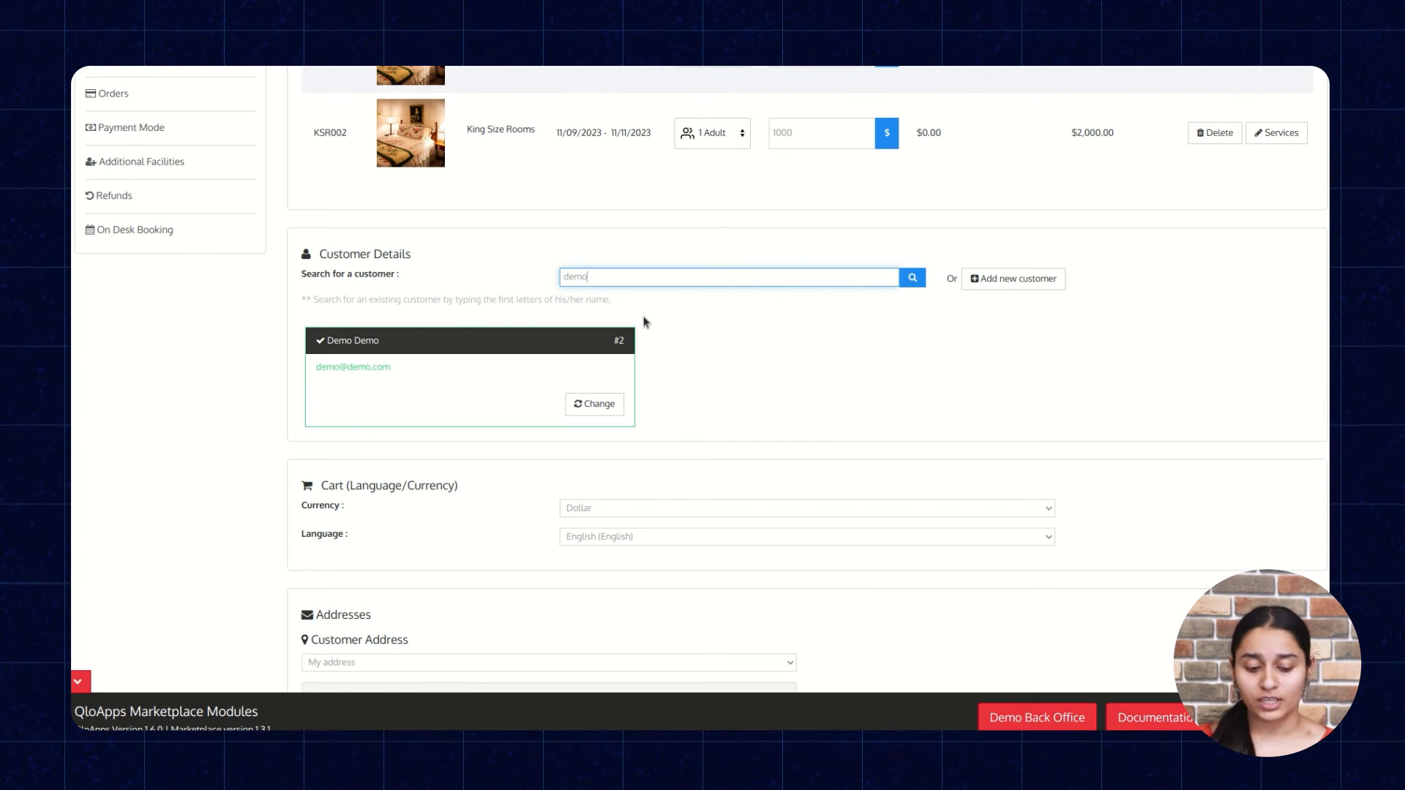
{"action": "scroll", "coordinate": [645, 322], "scroll_direction": "down", "scroll_amount": 1}
{"action": "scroll", "coordinate": [646, 322], "scroll_direction": "down", "scroll_amount": 1}
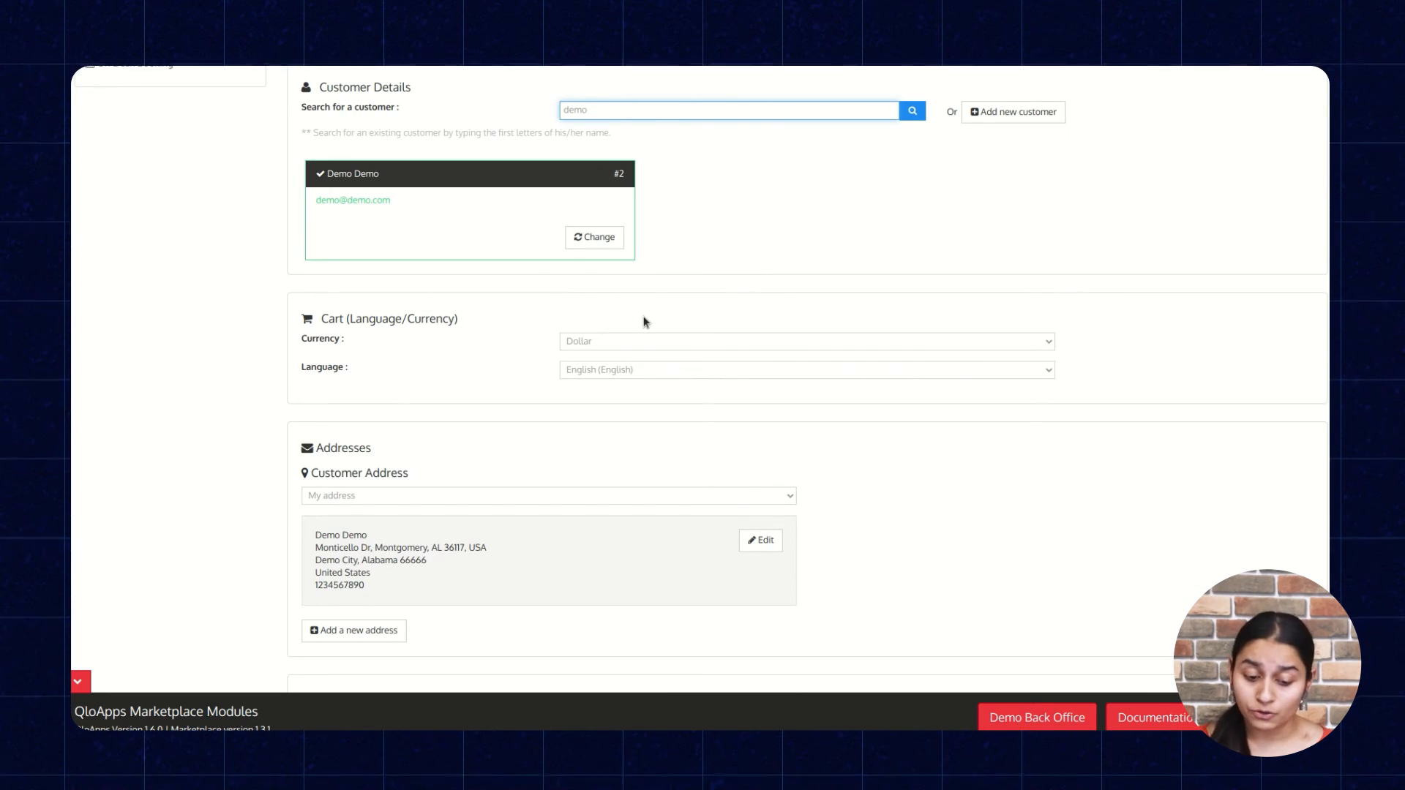
{"action": "left_click", "coordinate": [694, 341]}
{"action": "left_click", "coordinate": [693, 341]}
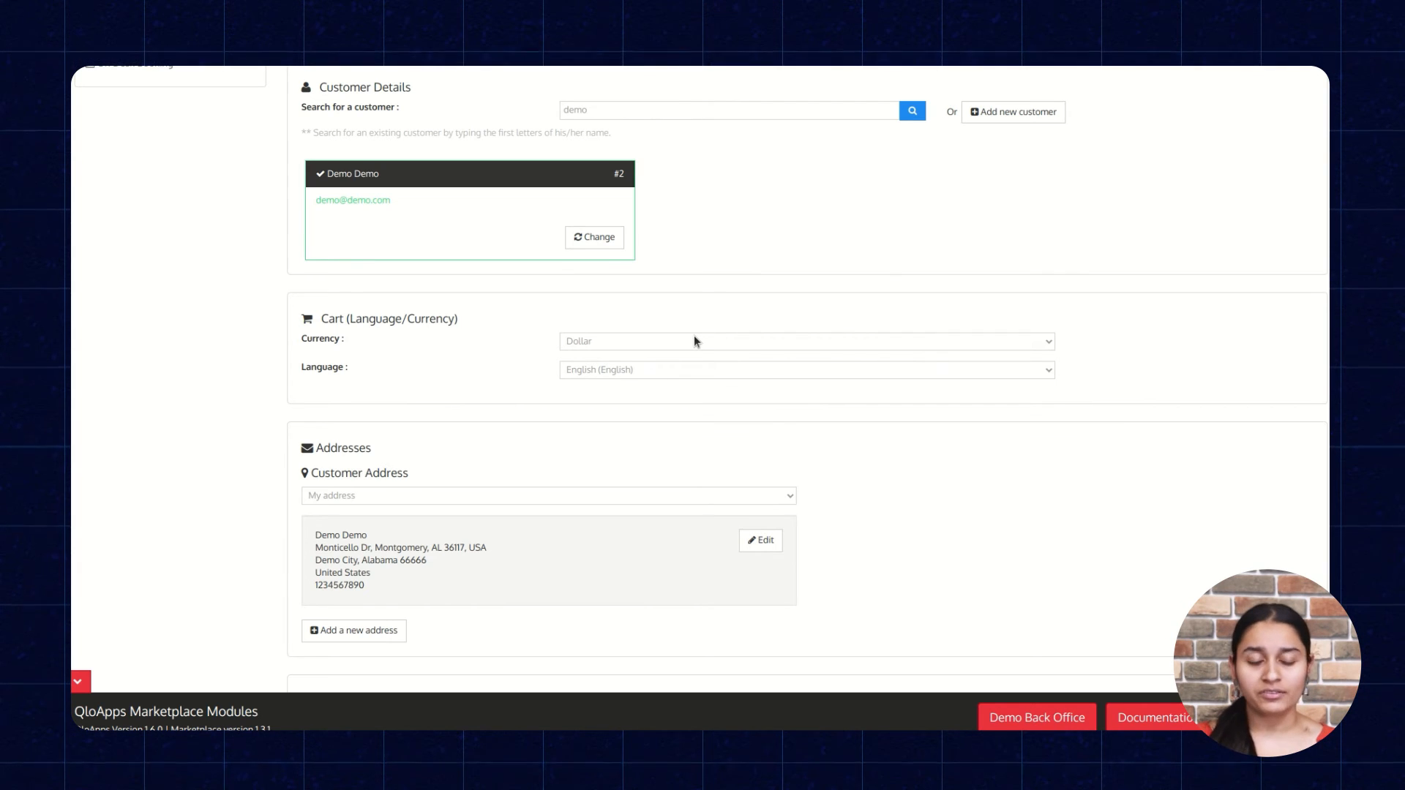
{"action": "scroll", "coordinate": [695, 338], "scroll_direction": "down", "scroll_amount": 1}
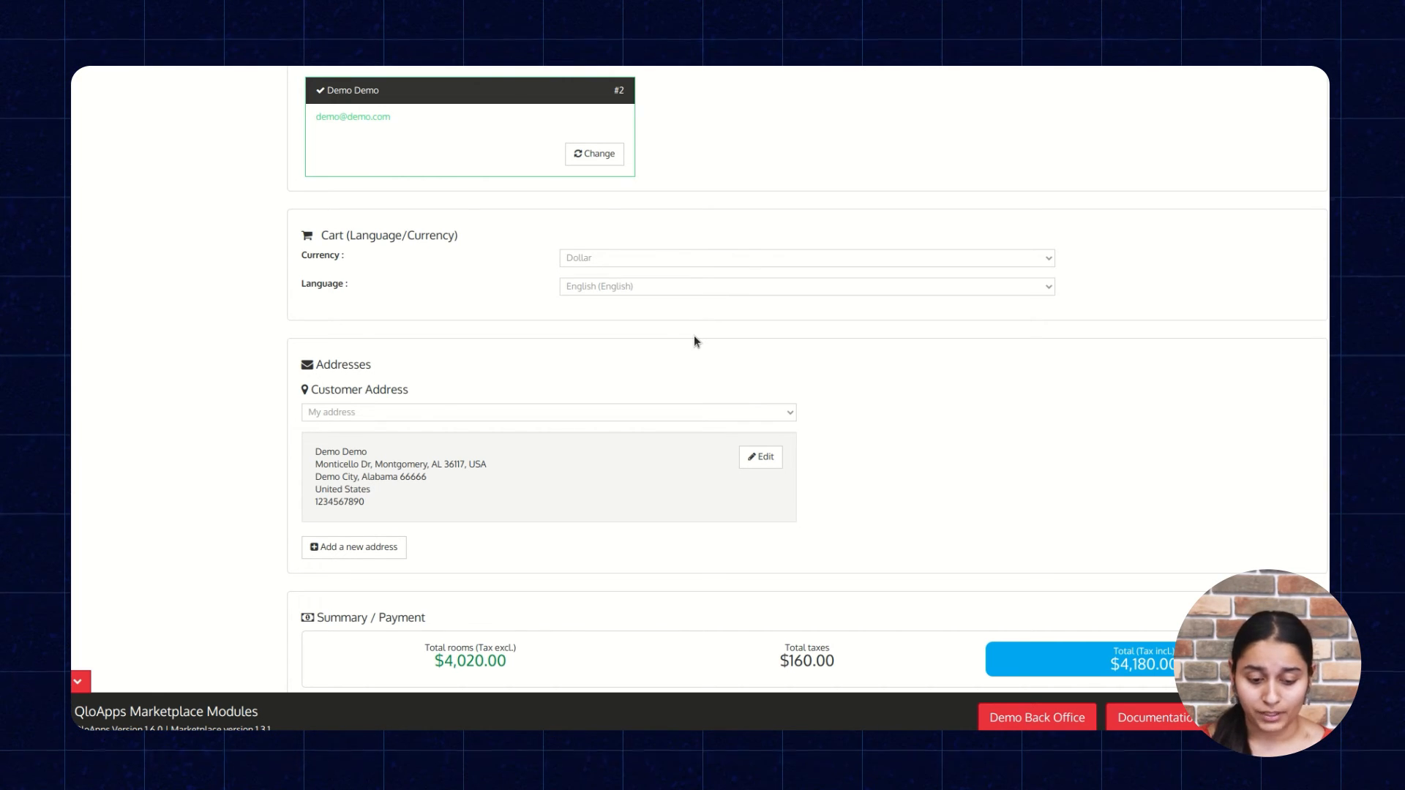
View the form for adding a new customer address and close it without saving.
{"action": "left_click", "coordinate": [341, 561]}
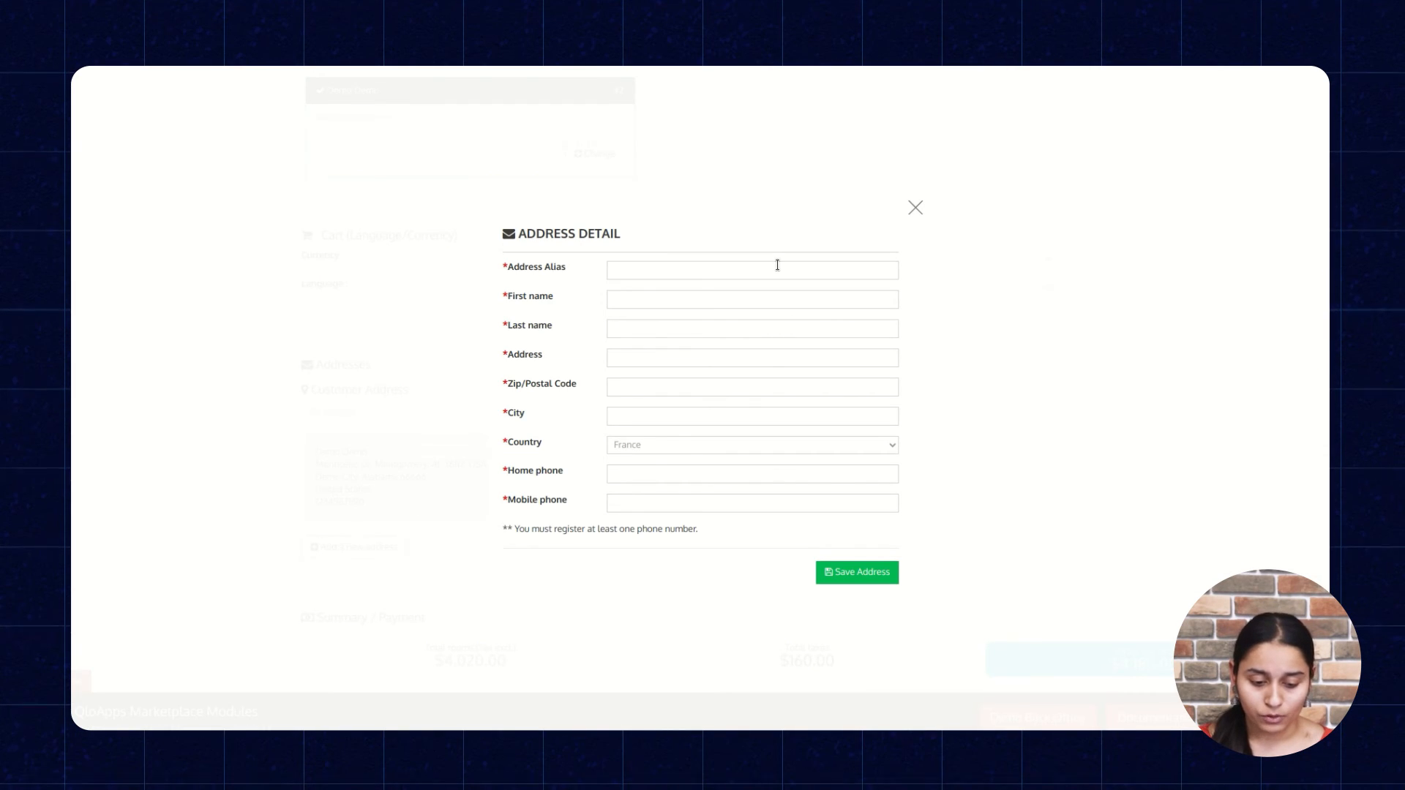
{"action": "left_click", "coordinate": [914, 204]}
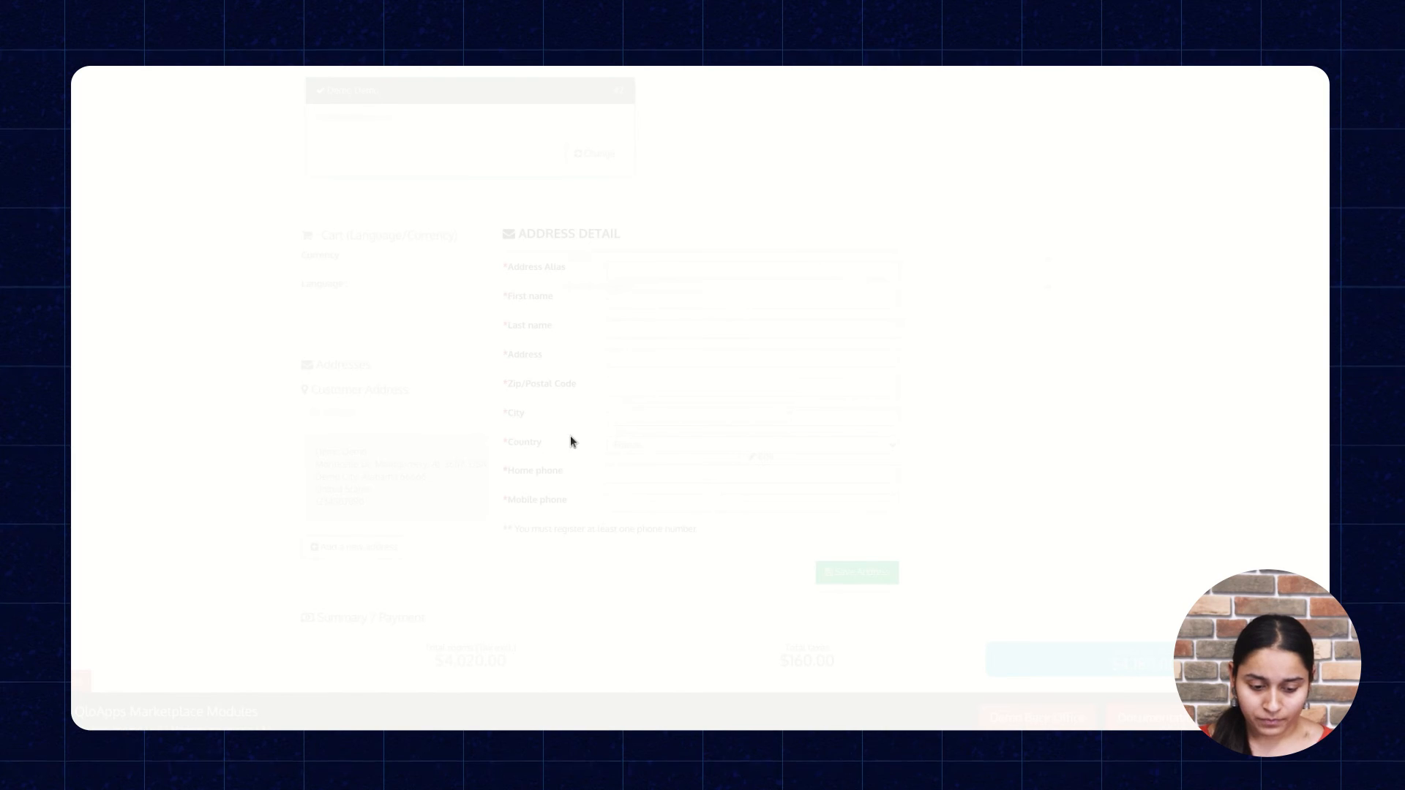
Set the order status to Payment accepted with Bank wire as the payment method, and create the order.
{"action": "scroll", "coordinate": [556, 461], "scroll_direction": "down", "scroll_amount": 3}
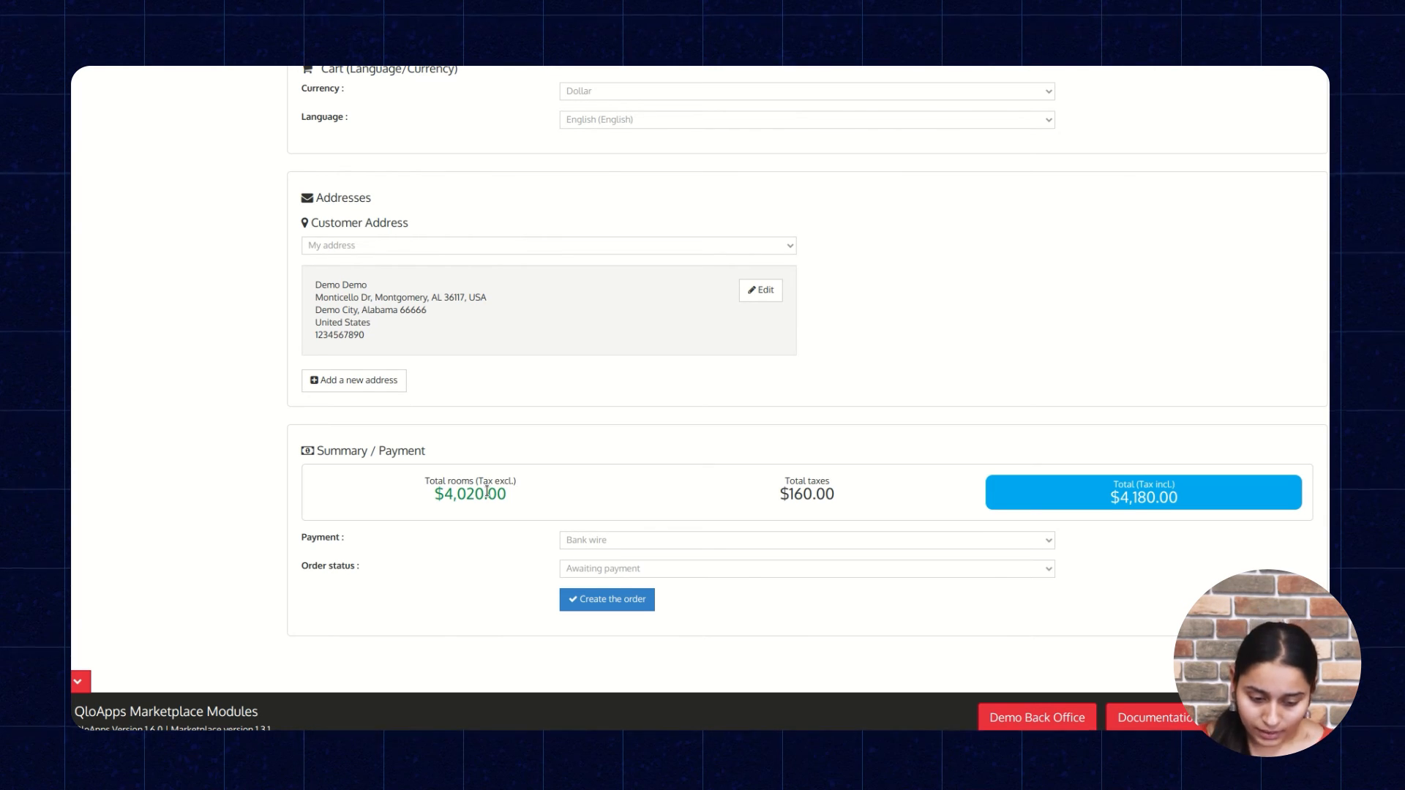
{"action": "left_click", "coordinate": [657, 539]}
{"action": "left_click", "coordinate": [658, 539]}
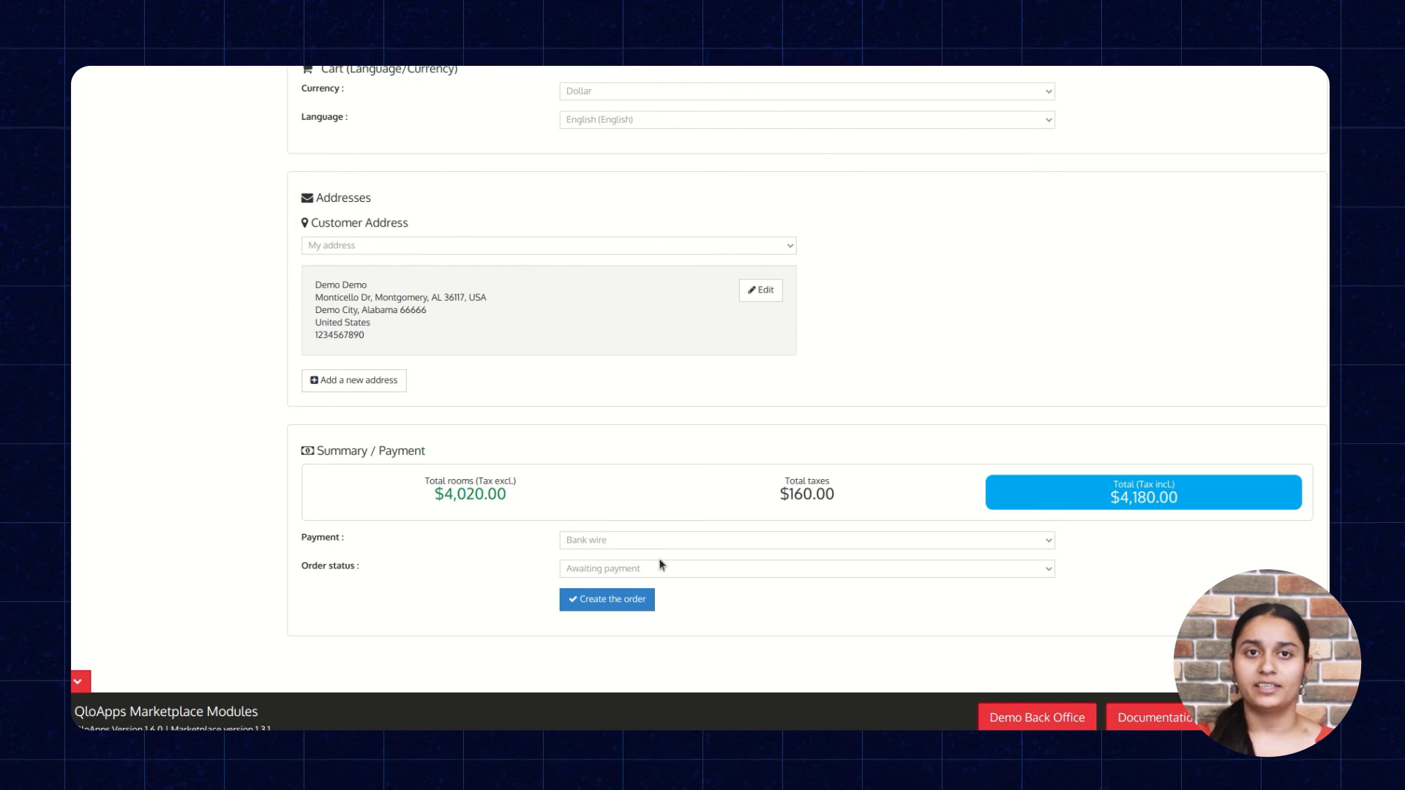
{"action": "left_click", "coordinate": [659, 565]}
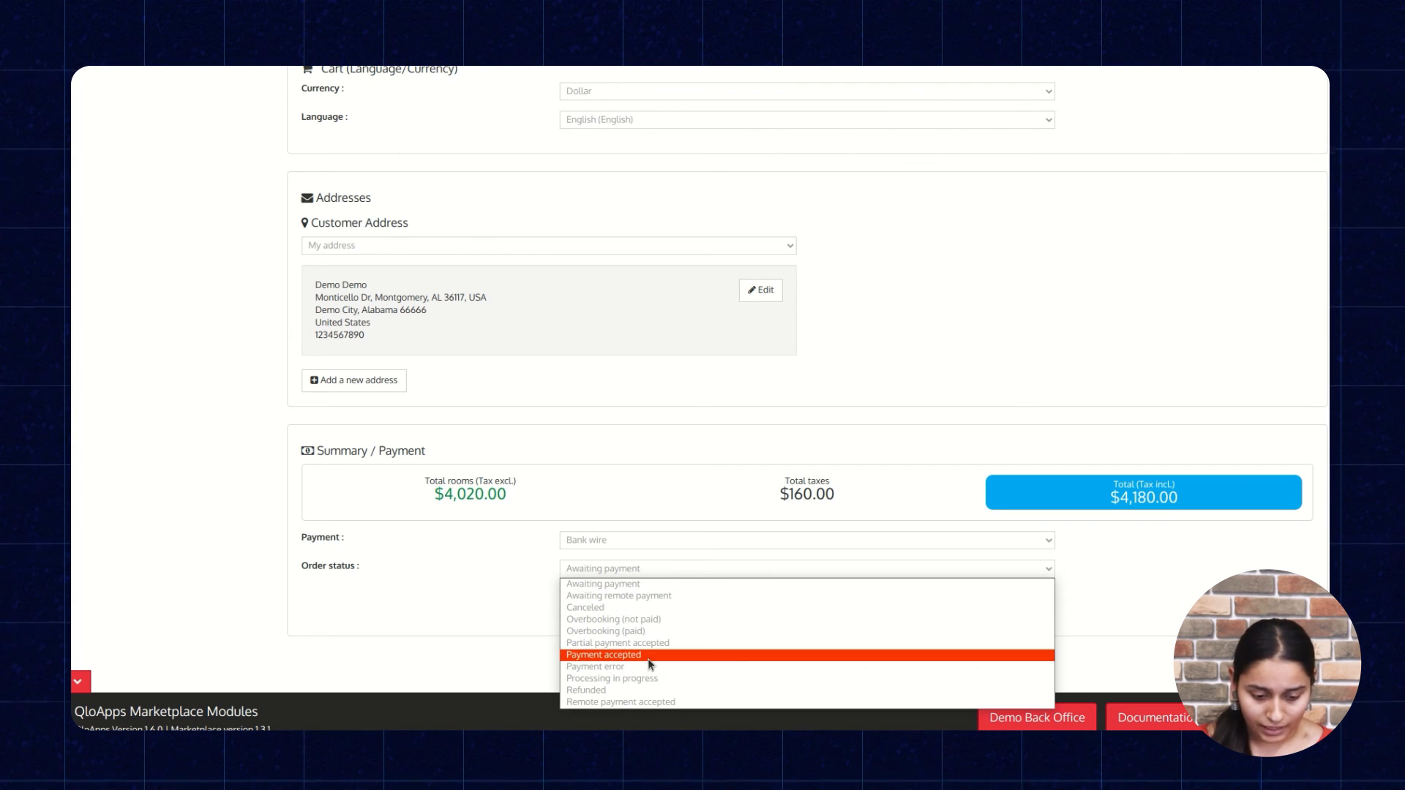
{"action": "left_click", "coordinate": [647, 656]}
{"action": "left_click", "coordinate": [674, 545]}
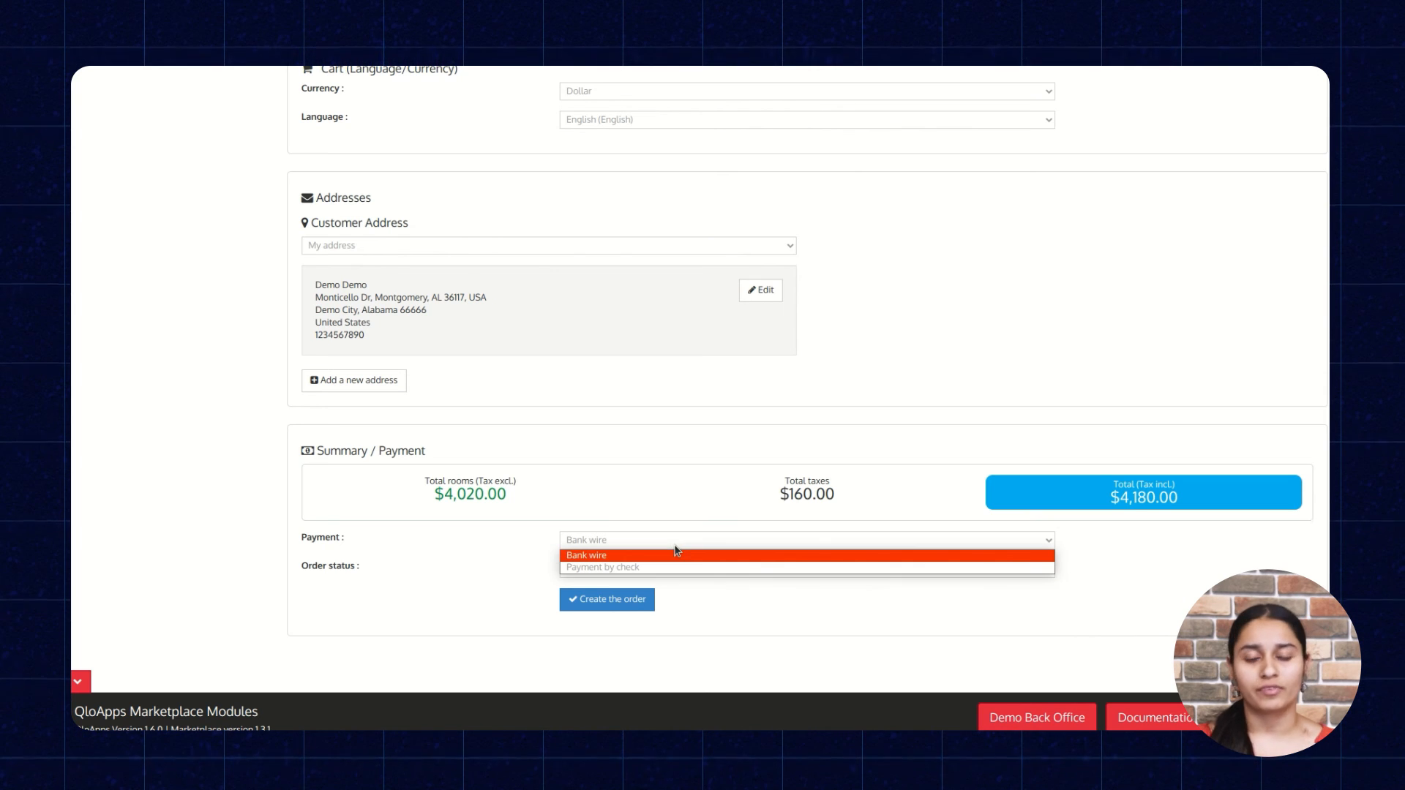
{"action": "left_click", "coordinate": [674, 555]}
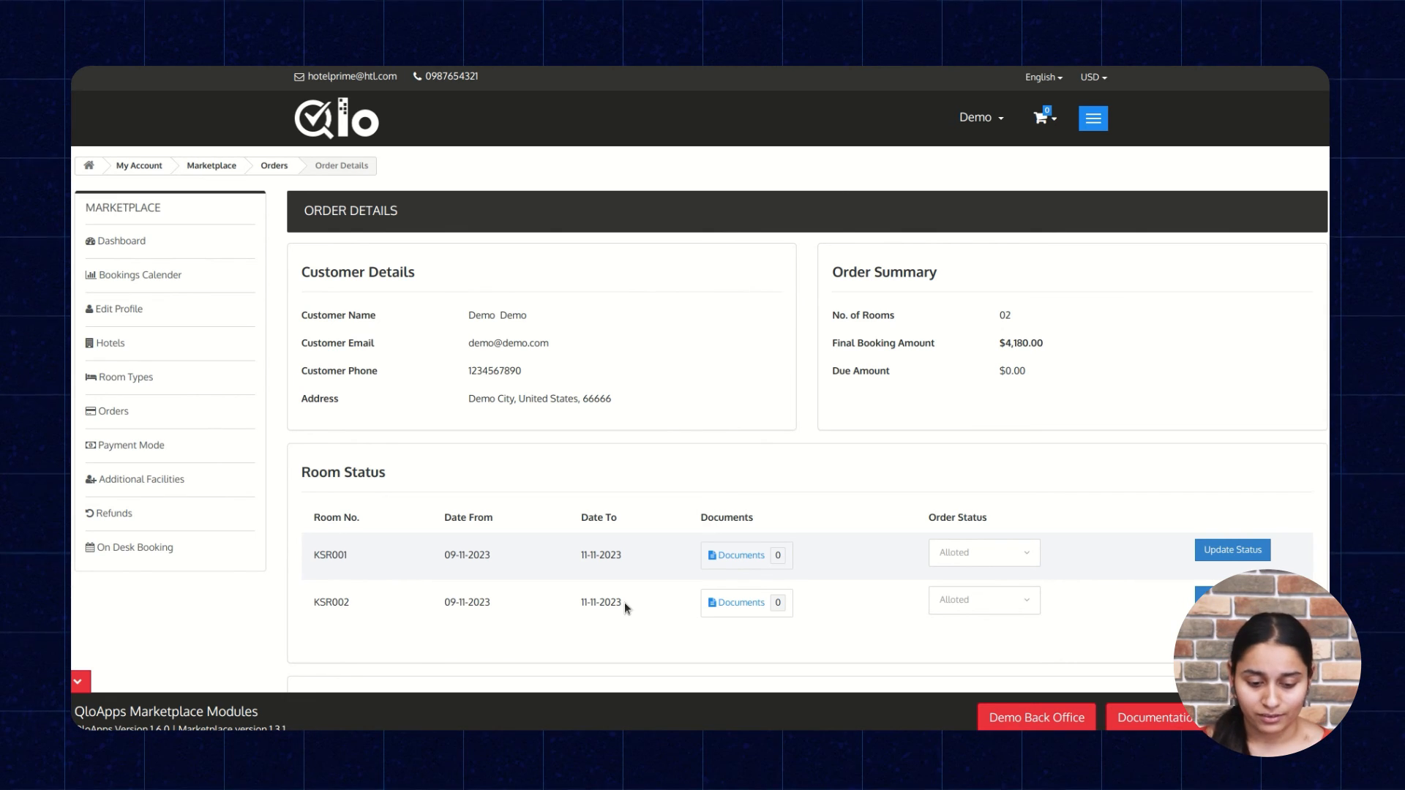
Review the new order's customer details, room status, order status, payments and booked rooms.
{"action": "scroll", "coordinate": [625, 603], "scroll_direction": "down", "scroll_amount": 10}
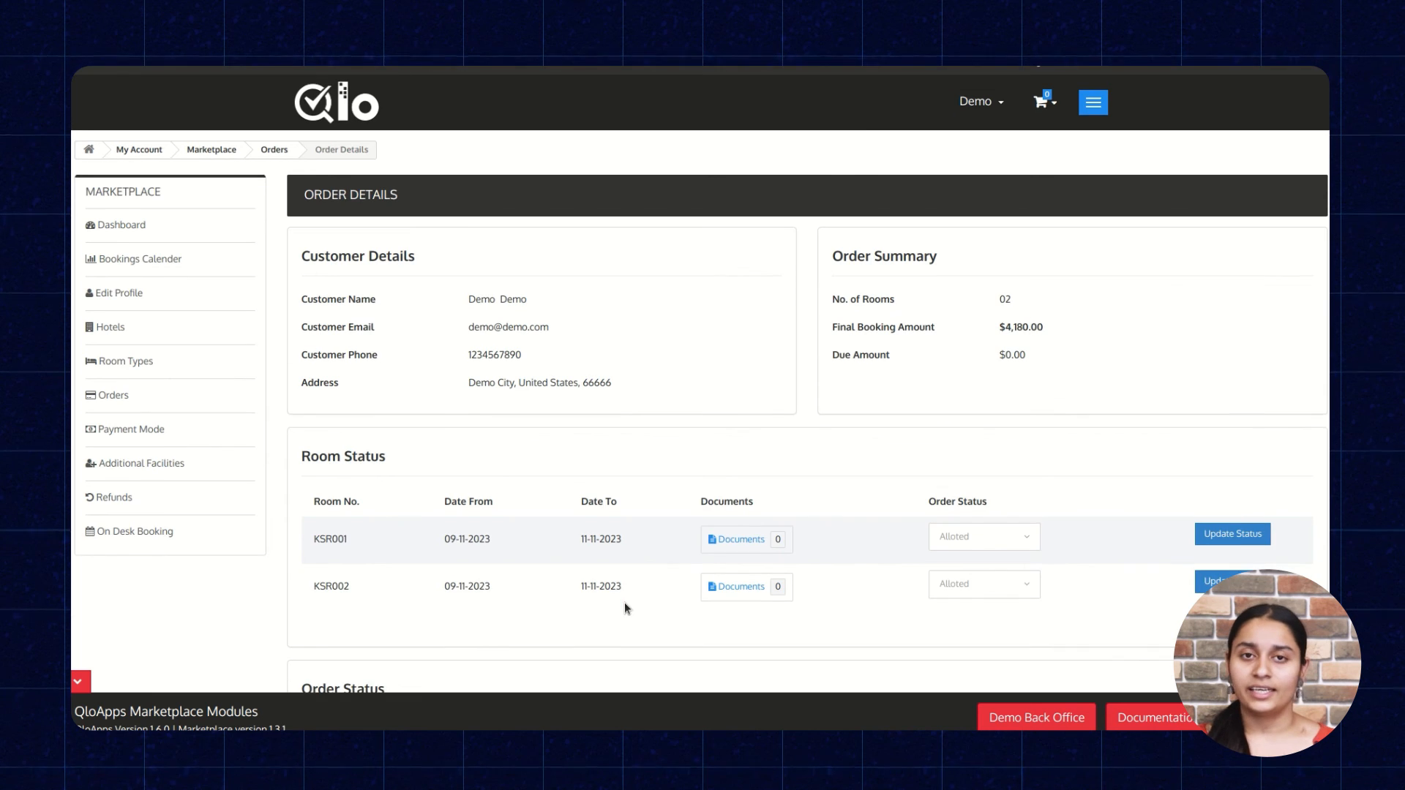
{"action": "scroll", "coordinate": [626, 607], "scroll_direction": "down", "scroll_amount": 3}
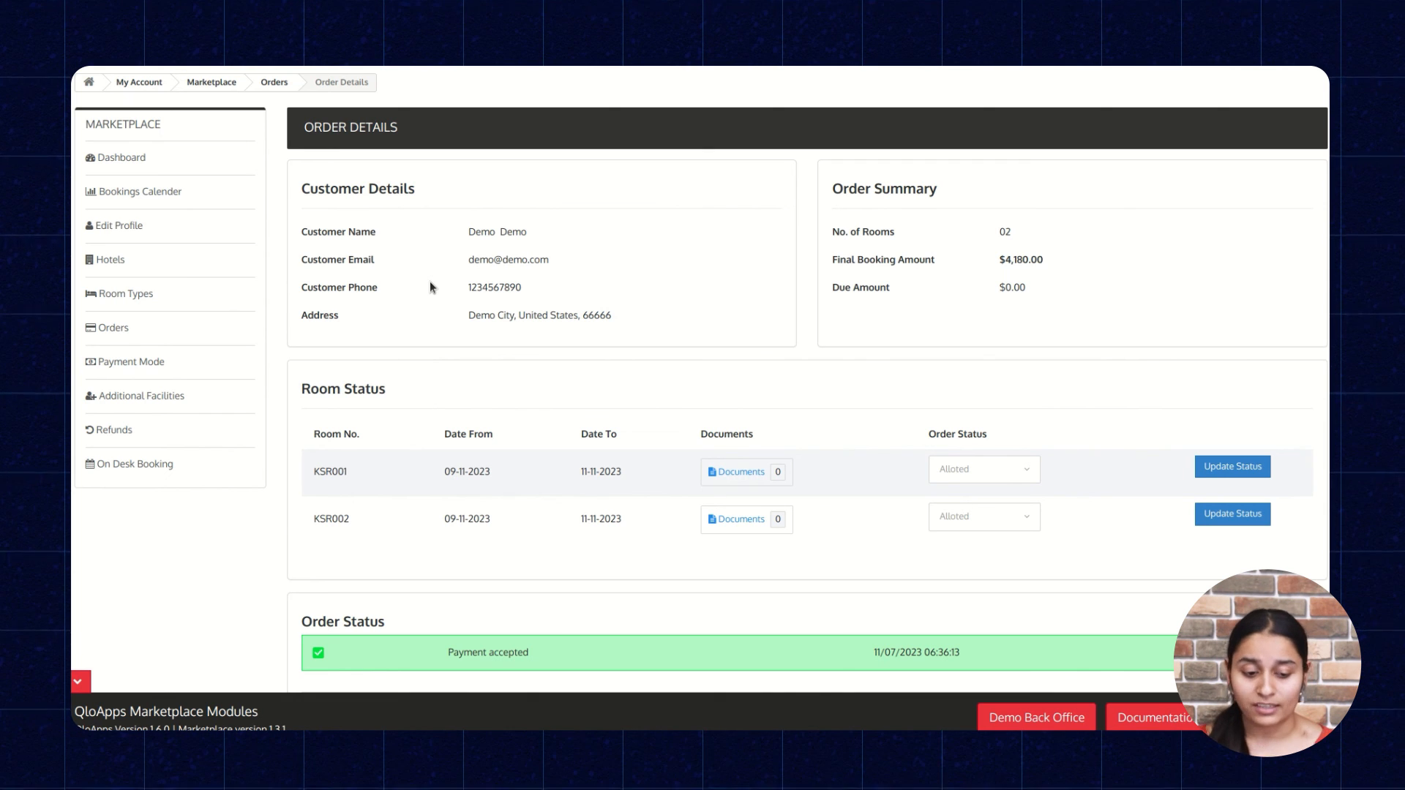
{"action": "scroll", "coordinate": [430, 283], "scroll_direction": "down", "scroll_amount": 6}
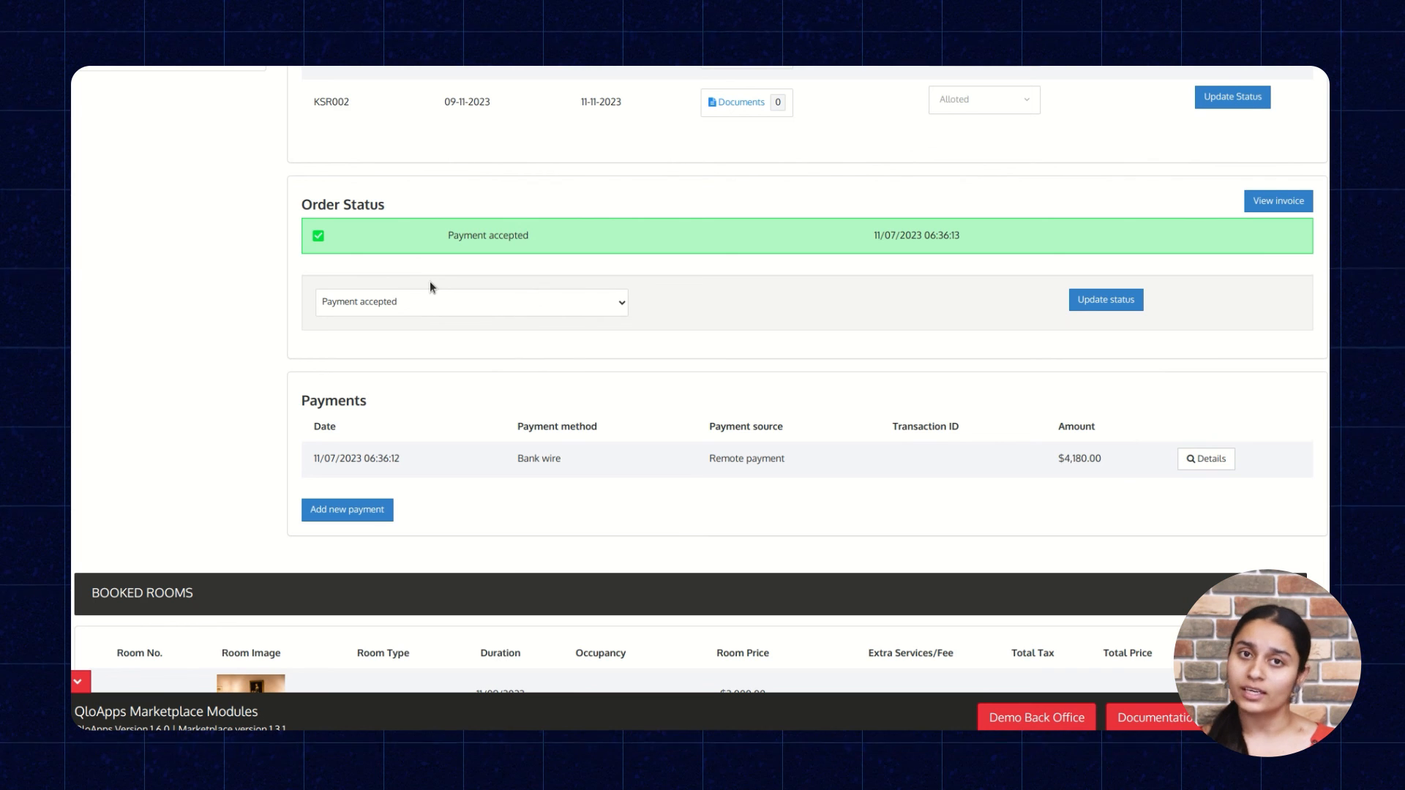
{"action": "scroll", "coordinate": [429, 287], "scroll_direction": "down", "scroll_amount": 2}
{"action": "scroll", "coordinate": [430, 286], "scroll_direction": "down", "scroll_amount": 2}
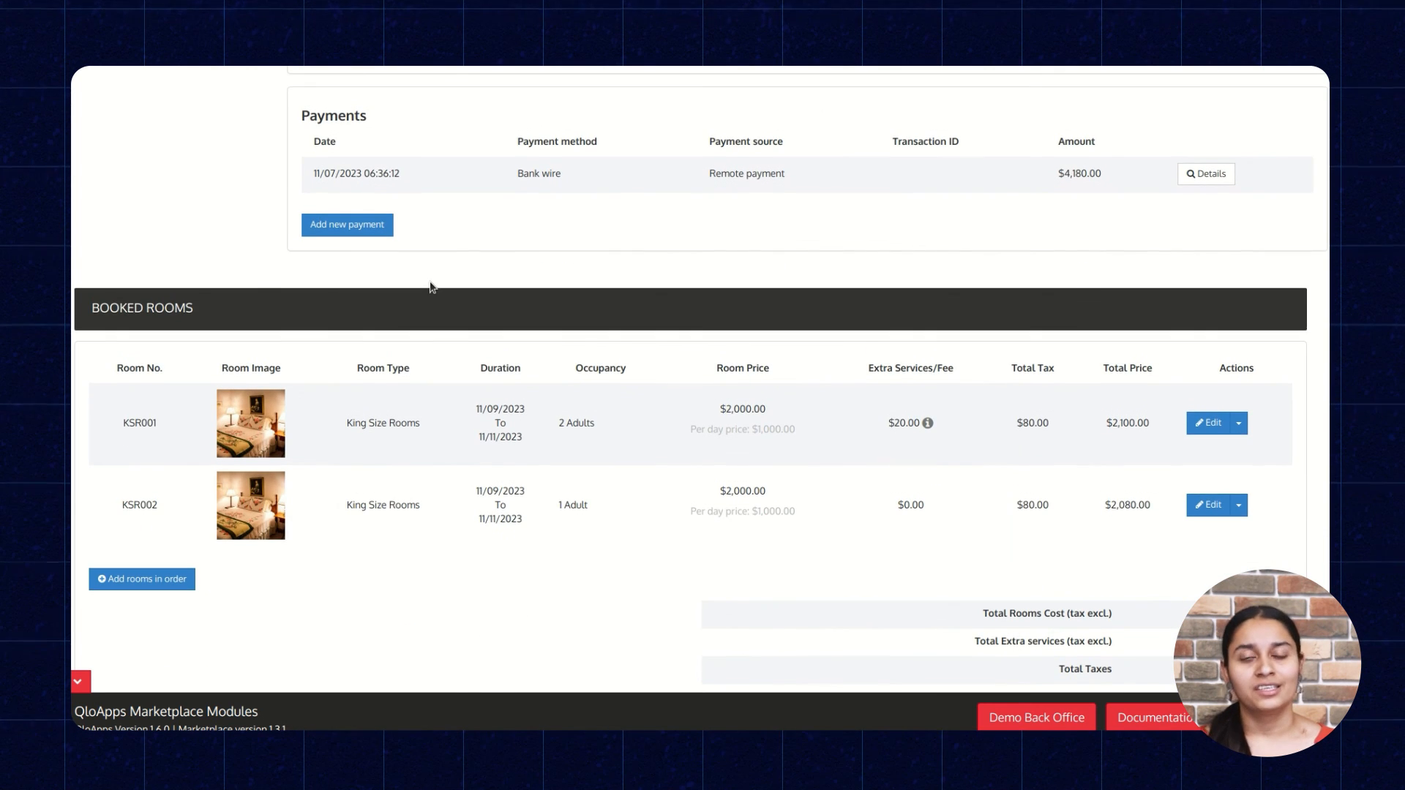